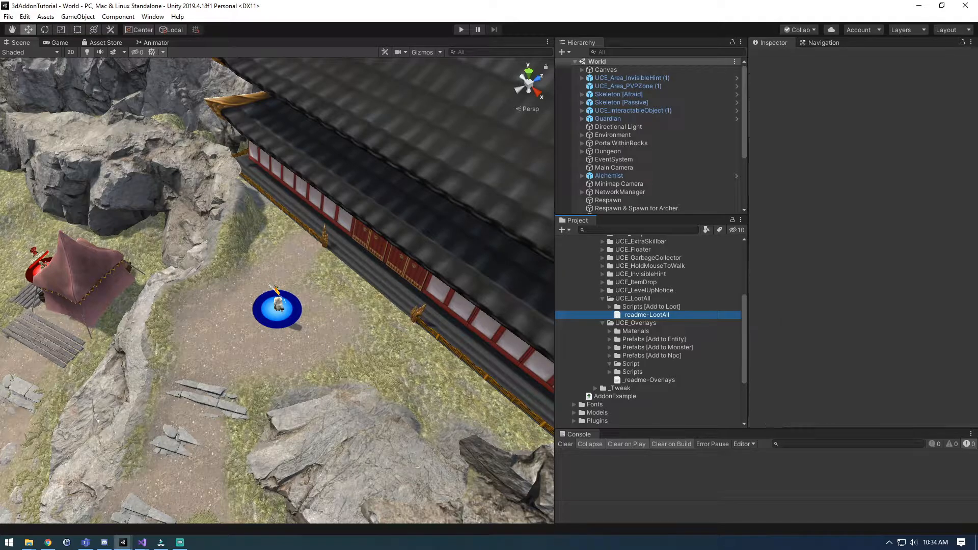
Step: Move the Script folder from UCE_Overlays into the UCE_LootAll folder and collapse UCE_Overlays
click(609, 363)
click(610, 364)
drag(630, 363, 632, 298)
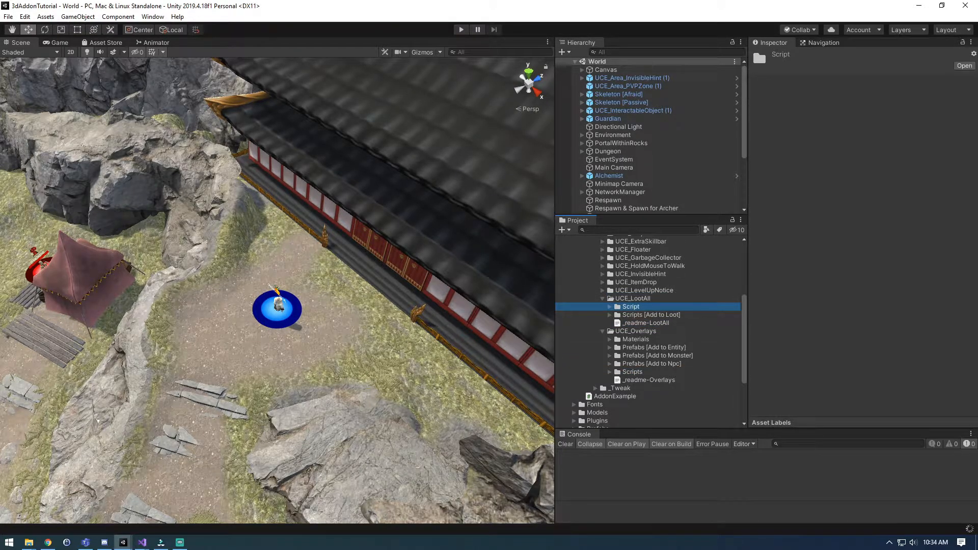
click(602, 330)
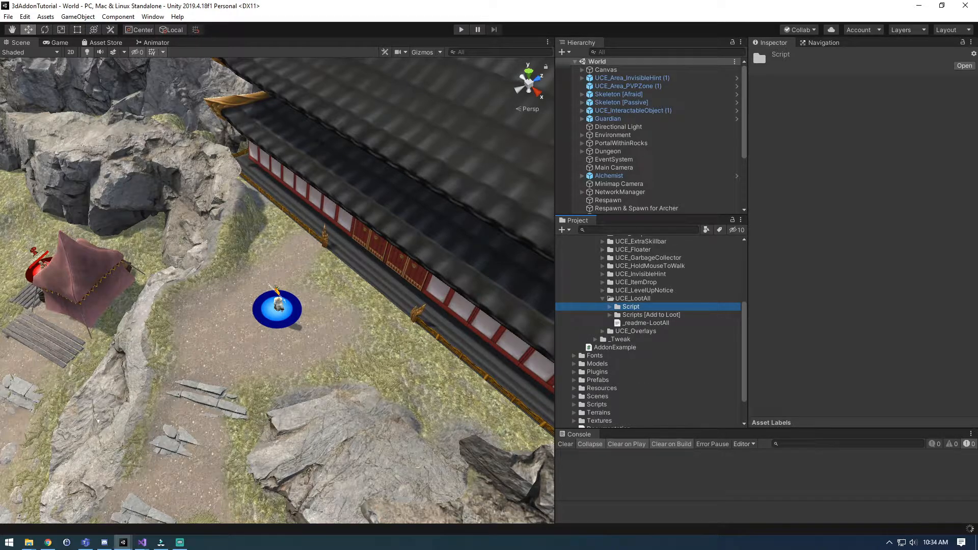
Step: Open the UILoot script from the project's Scripts/_UI folder in the code editor
scroll(651, 331, down, 3)
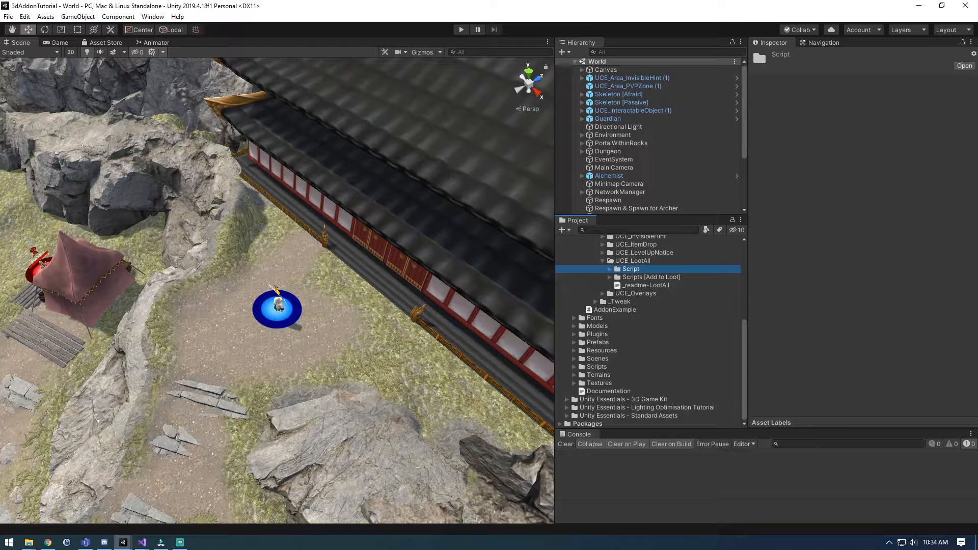
click(574, 366)
scroll(651, 331, down, 4)
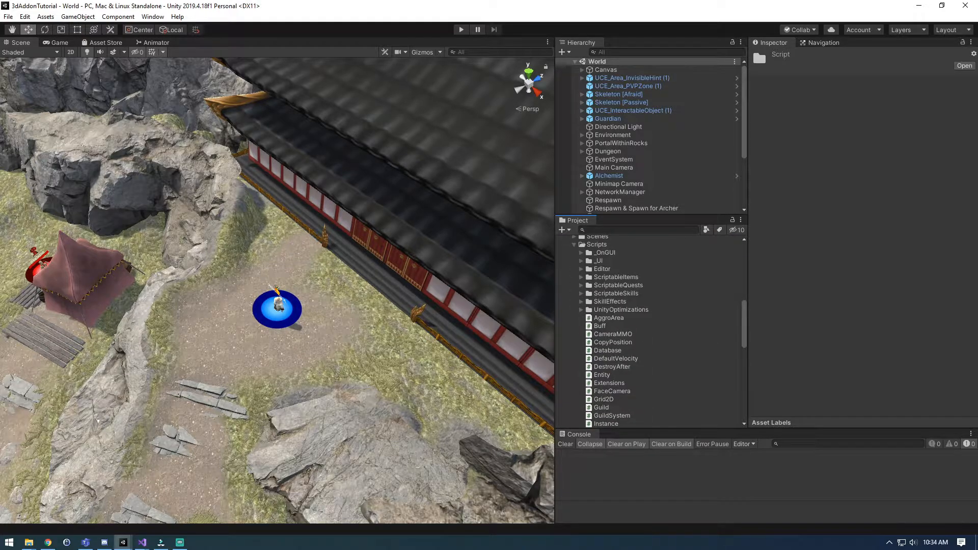
click(581, 260)
scroll(651, 331, down, 7)
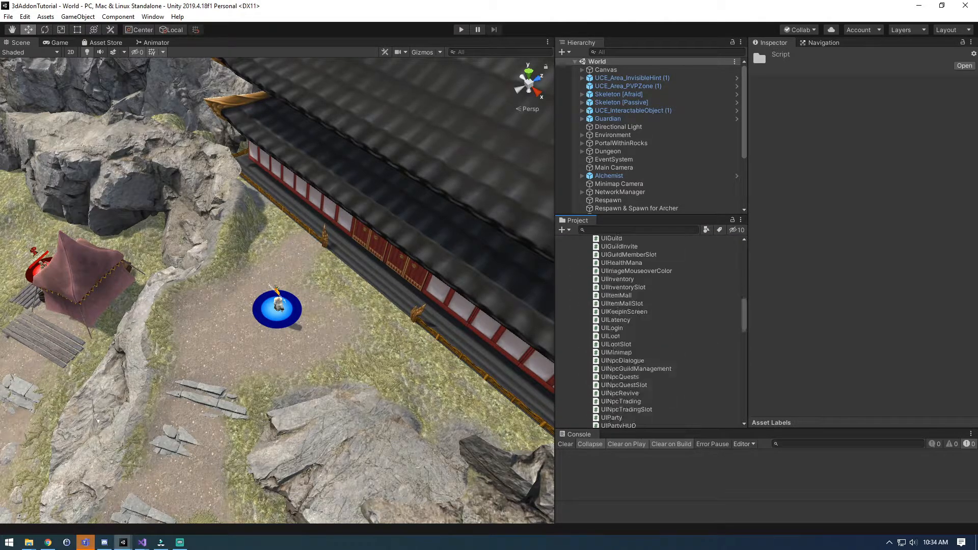
double_click(610, 275)
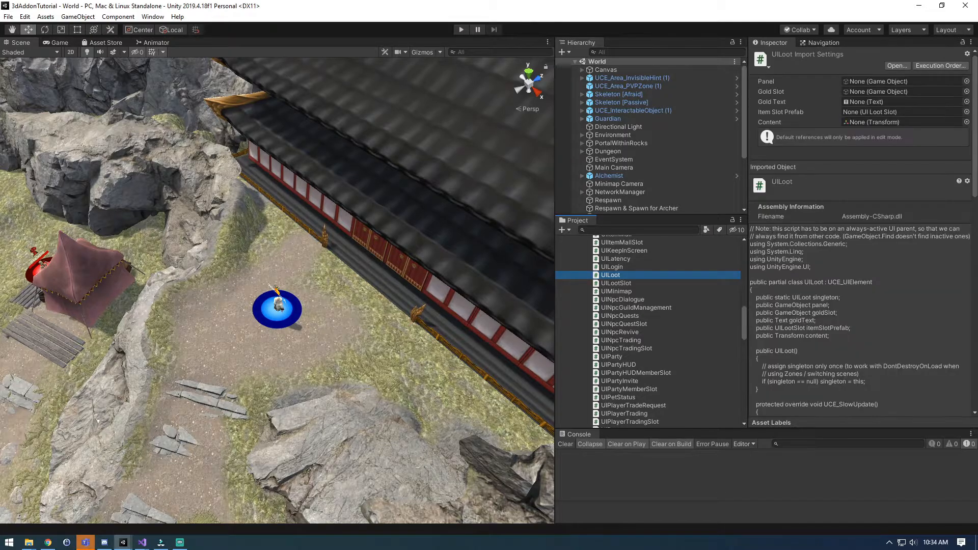
Step: Add the line GetComponent<UCE_LootAll>().LootAll(); directly after the item refresh loop in UILoot.cs, and save and close the script
scroll(489, 275, down, 14)
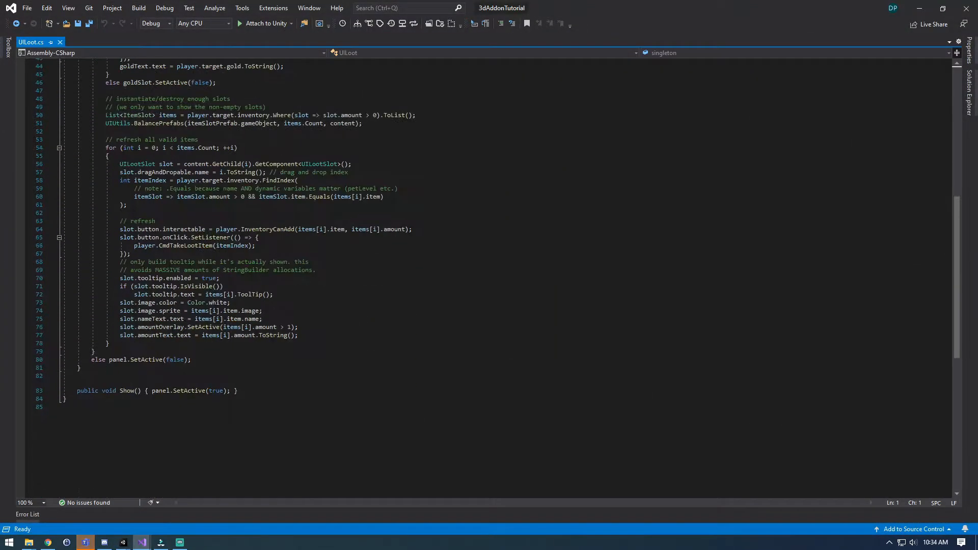
key(alt+Tab)
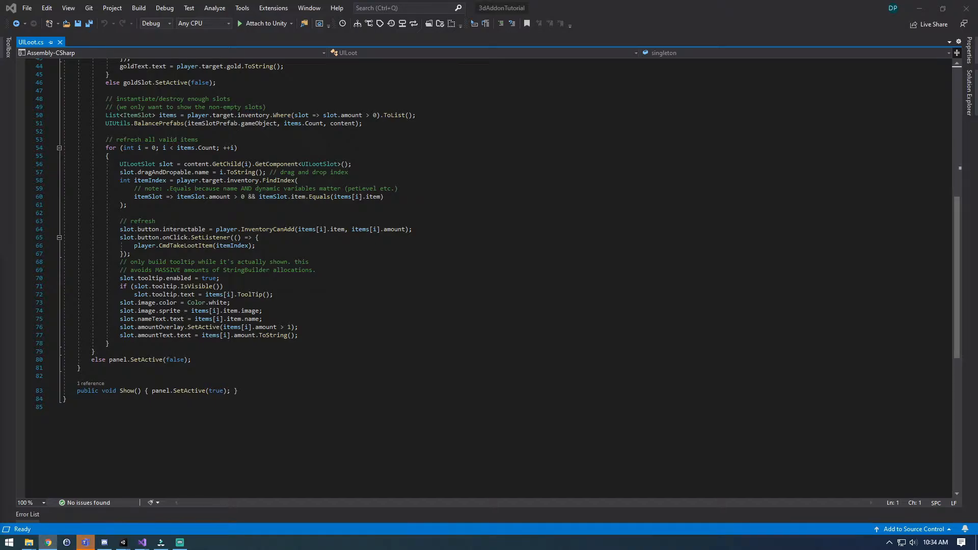
click(109, 344)
key(Return)
text(GetComponent<UCE_LootAll>().LootAll();)
key(BackSpace)
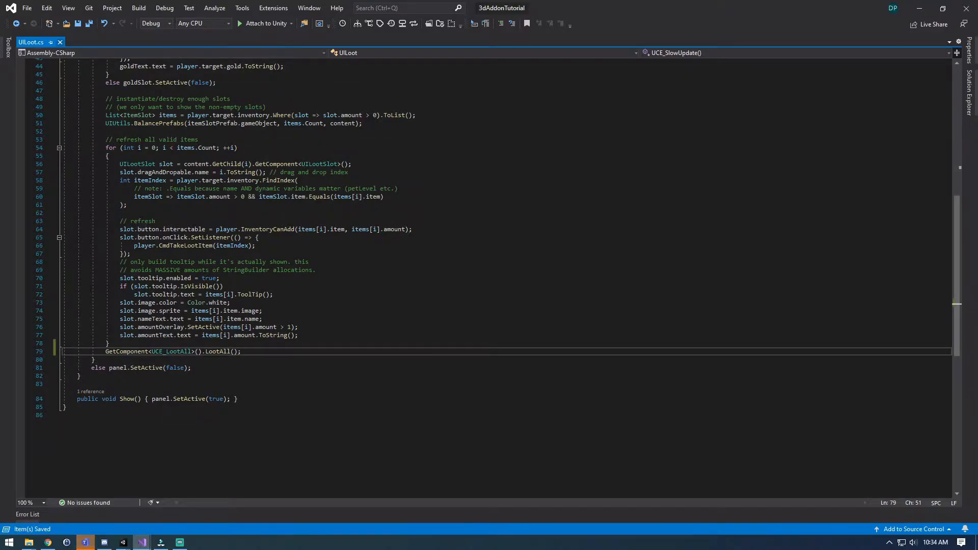
click(59, 42)
click(920, 8)
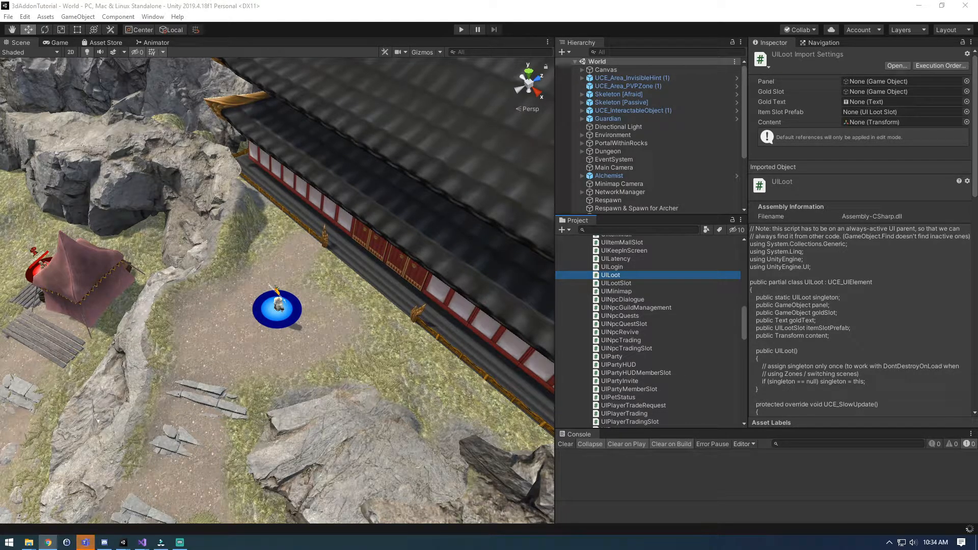
Step: Collapse the _UI and Scripts folders in the project tree to get back to the UCE_LootAll folder
click(620, 340)
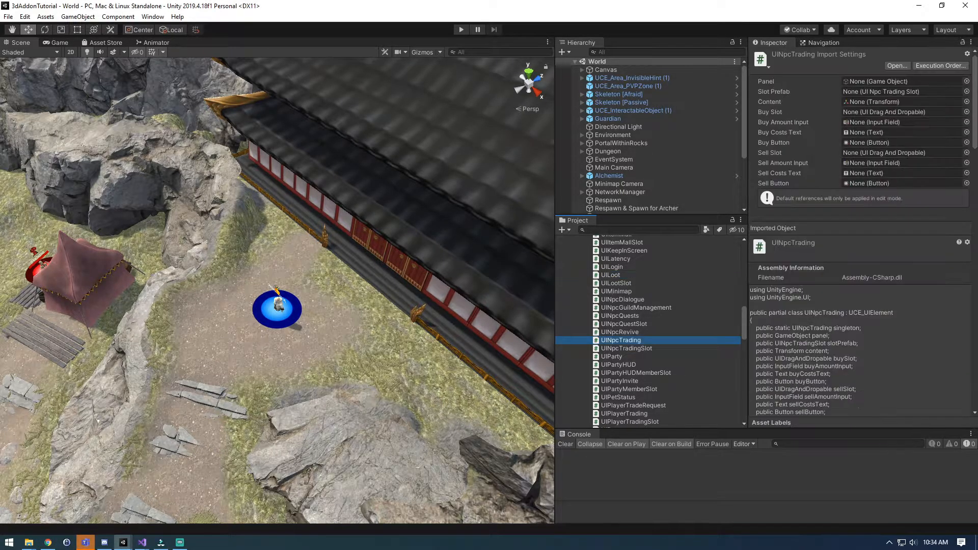
key(Left)
key(Left)
scroll(648, 331, up, 2)
key(Left)
key(Left)
scroll(648, 331, up, 1)
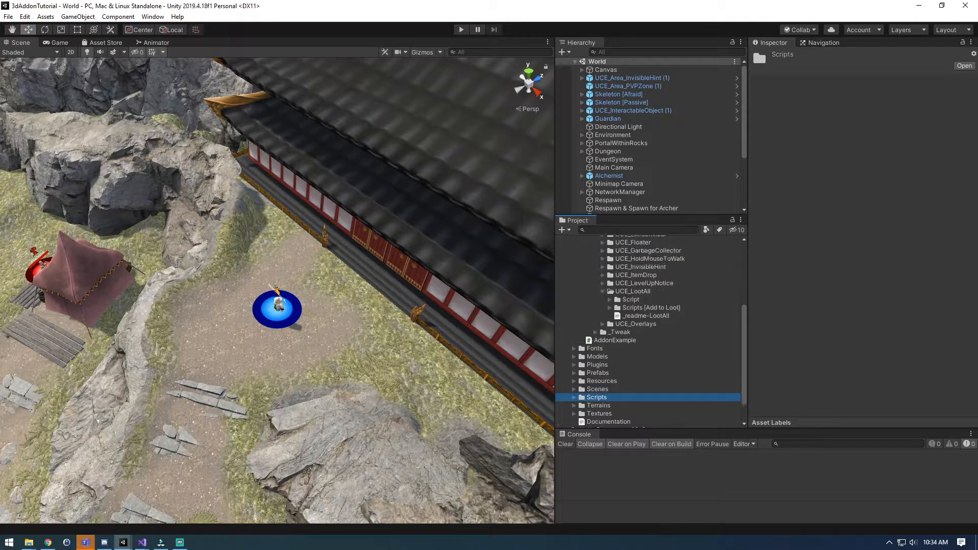
key(alt+Tab)
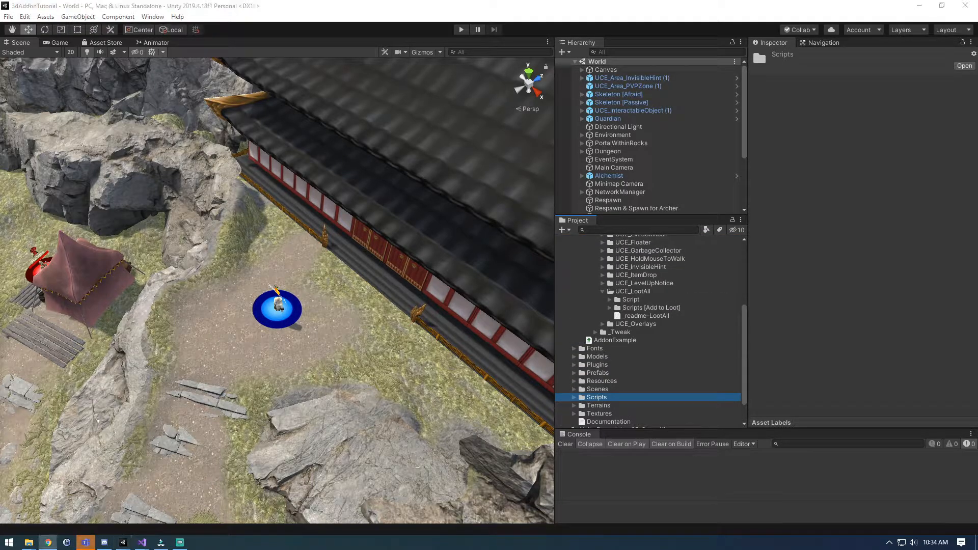
key(alt+Tab)
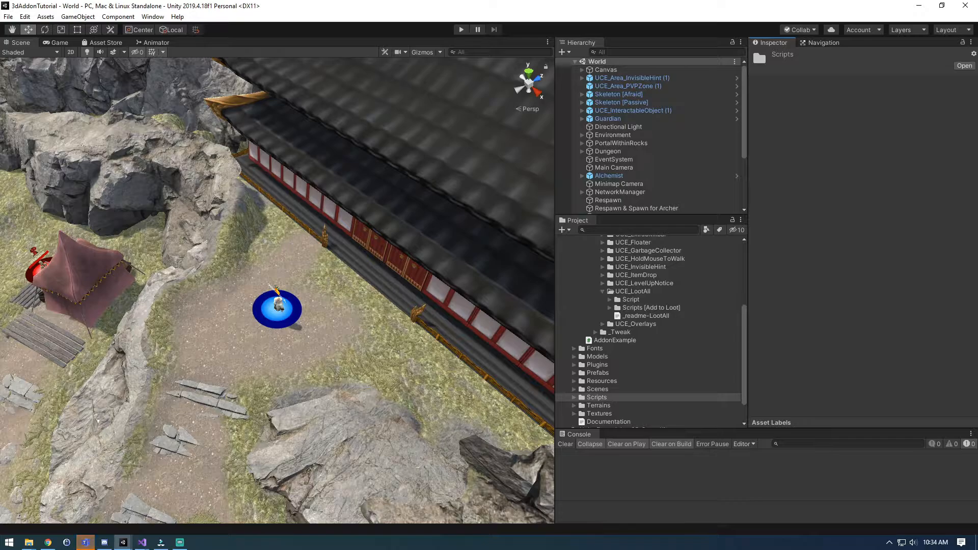
Step: Attach the UCE_LootAll script from Scripts [Add to Loot] to the Loot object under Canvas
click(609, 308)
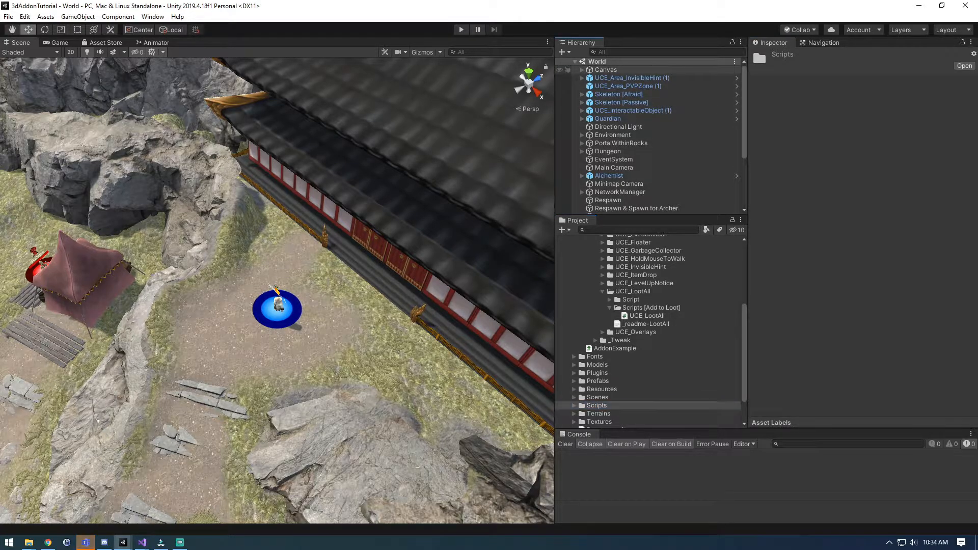
click(582, 70)
drag(647, 316, 608, 165)
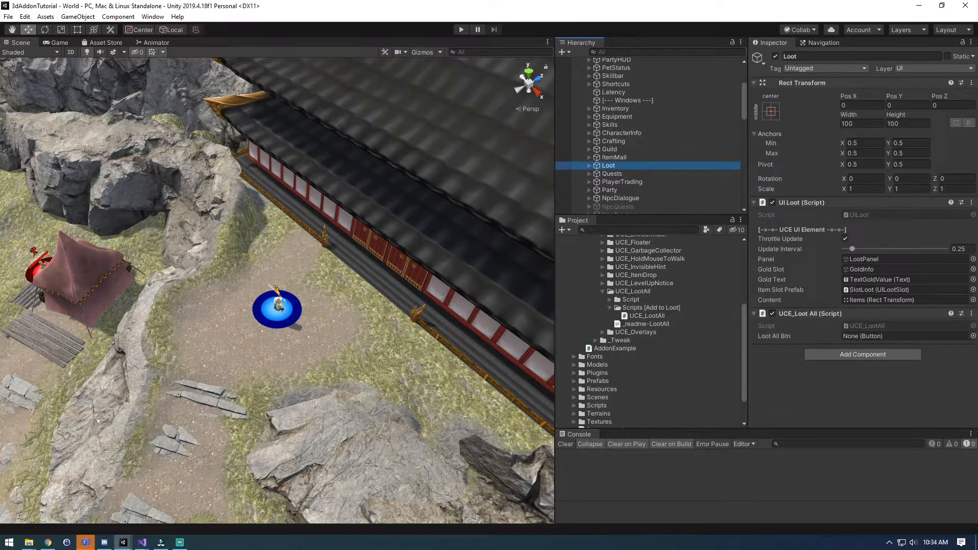
drag(646, 316, 862, 387)
click(971, 314)
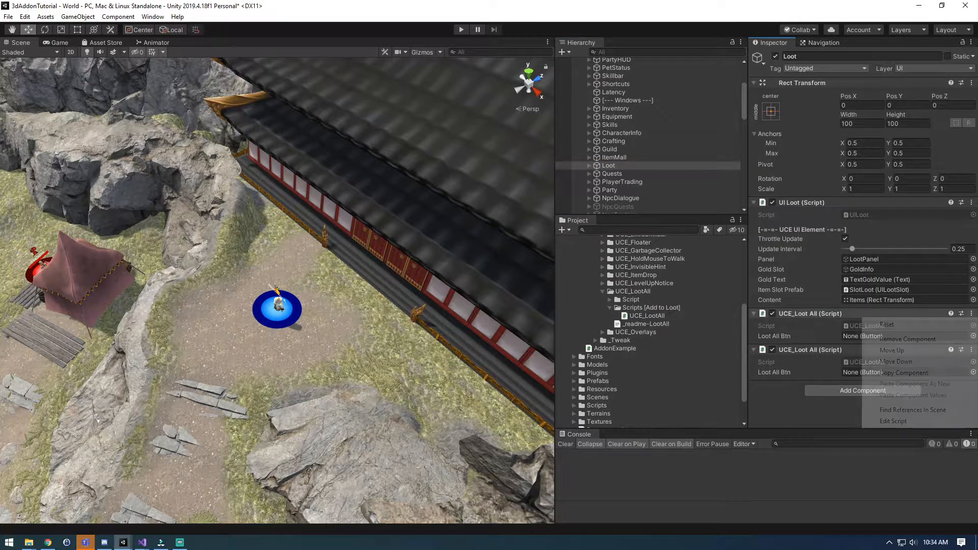
click(908, 338)
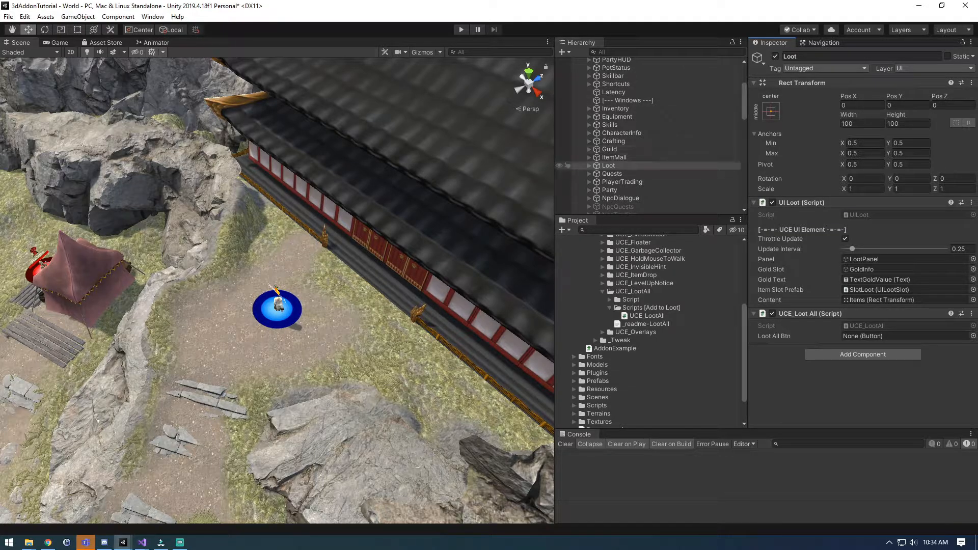
Step: Frame the LootPanel under Loot in the 2D scene view and activate it
click(589, 165)
click(623, 173)
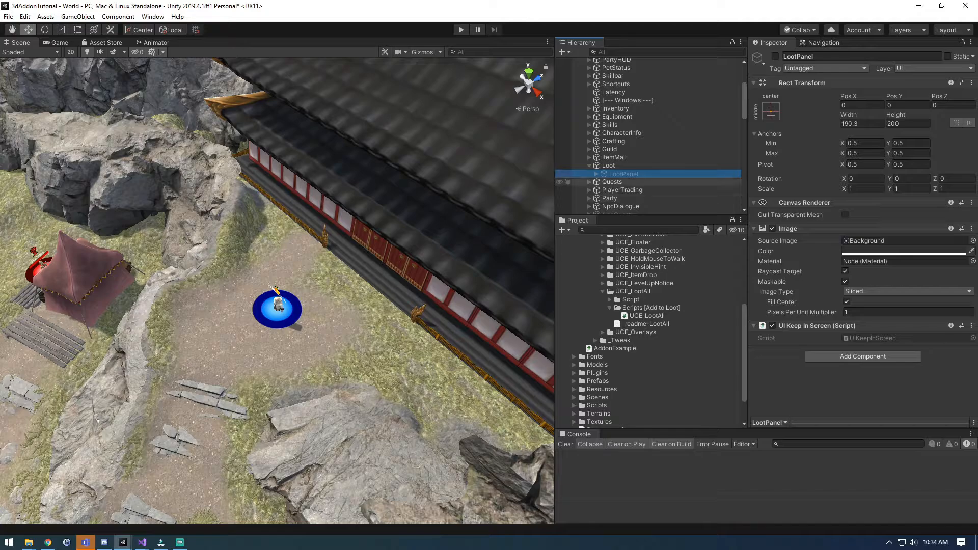
key(f)
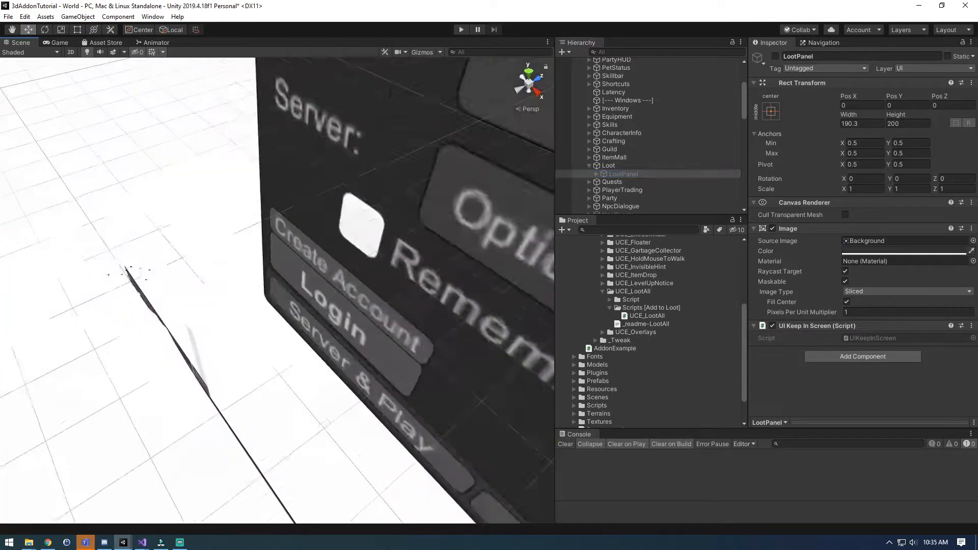
key(2)
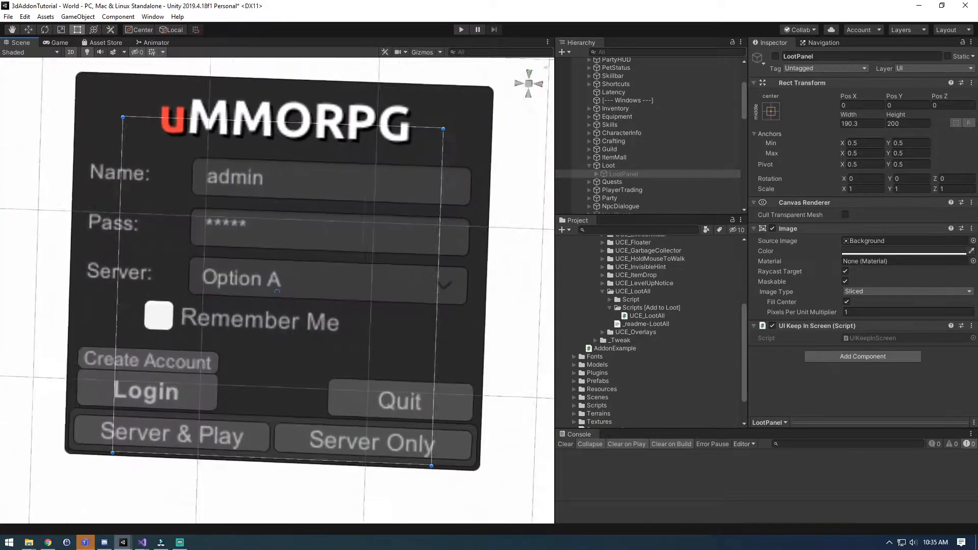
click(775, 56)
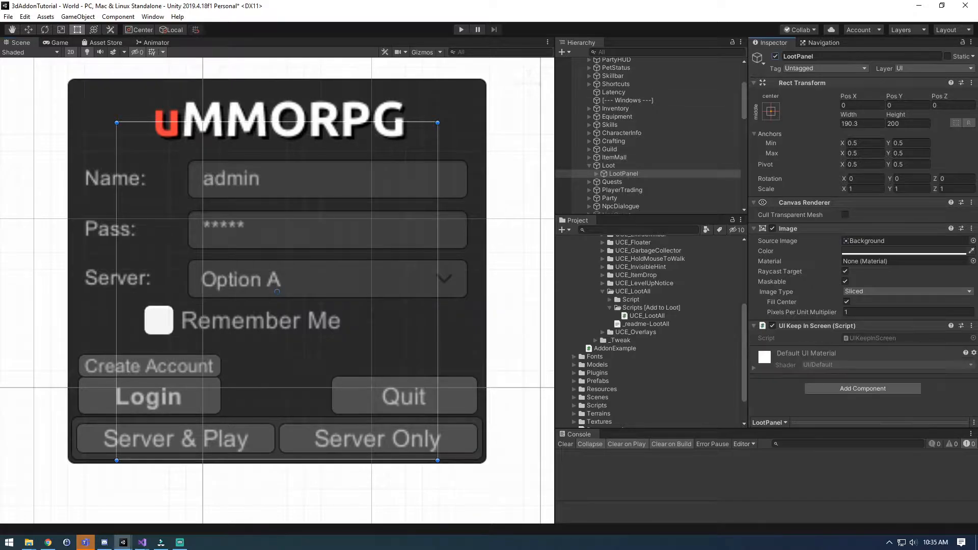
Step: Deactivate the Login object under Canvas so it stops covering the loot window
scroll(647, 157, down, 4)
click(610, 189)
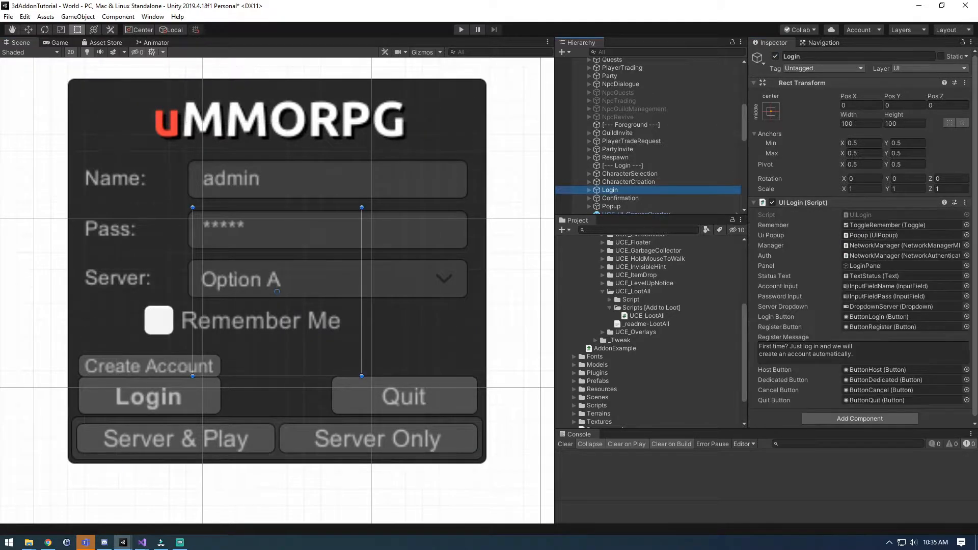
click(775, 56)
Step: Add a UI Button as a child of WindowAddon inside LootPanel
scroll(647, 152, up, 5)
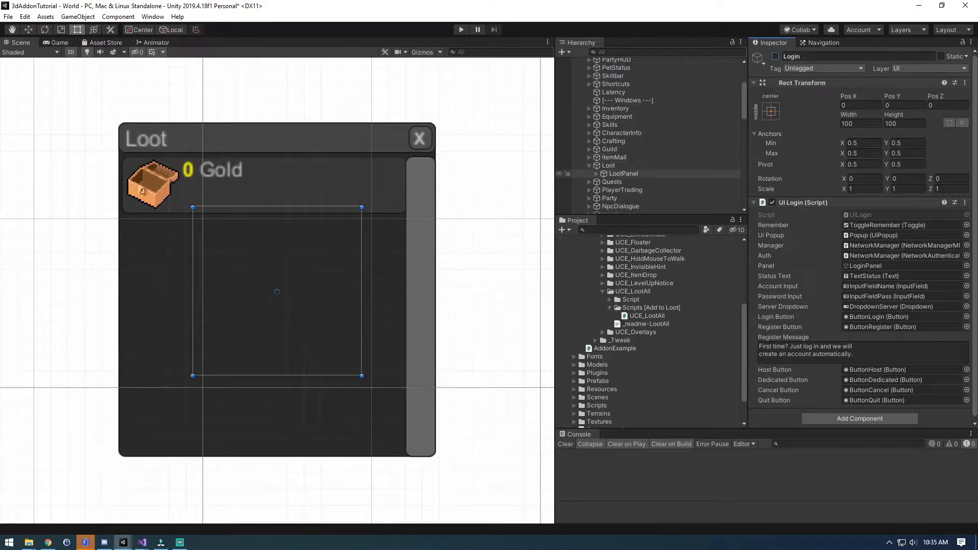
click(612, 181)
click(596, 173)
click(624, 173)
click(603, 181)
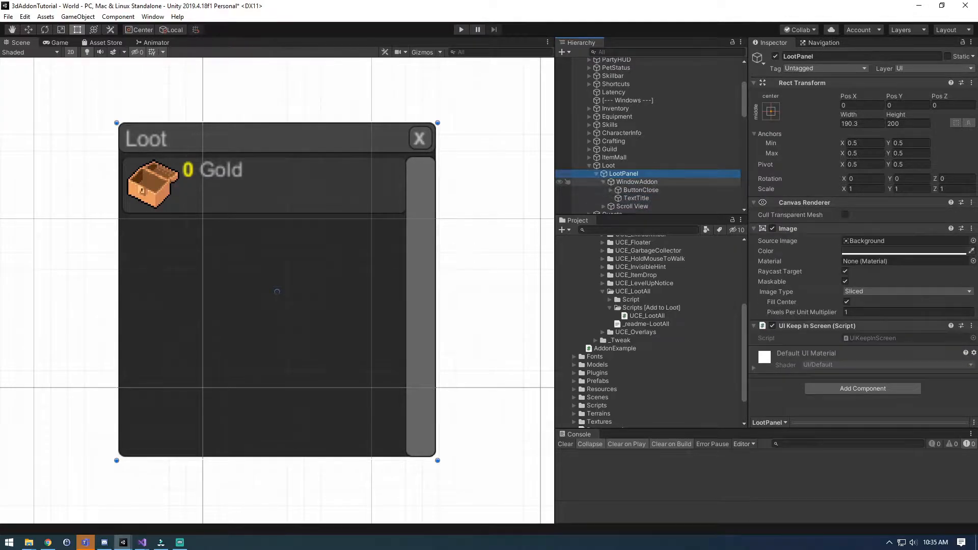
click(640, 190)
click(636, 182)
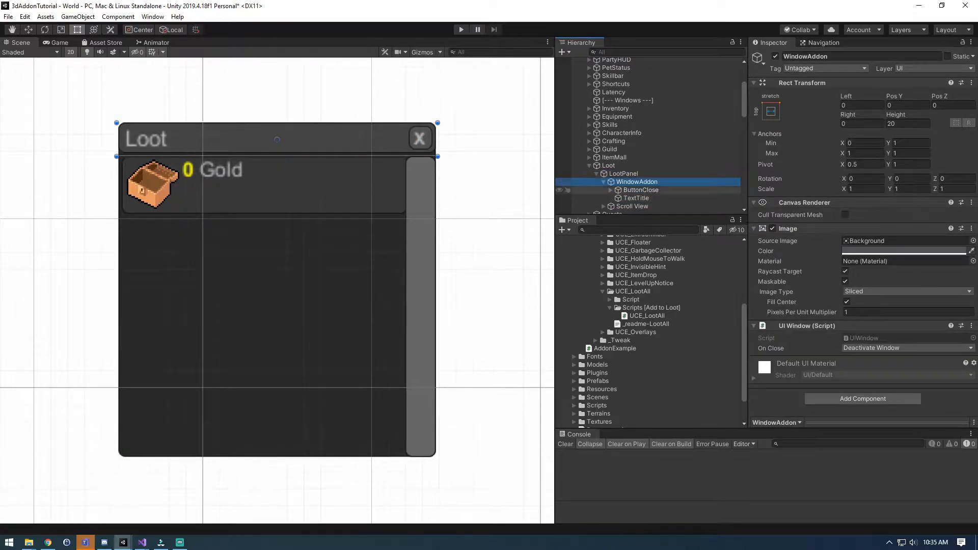
right_click(634, 181)
mouse_move(662, 353)
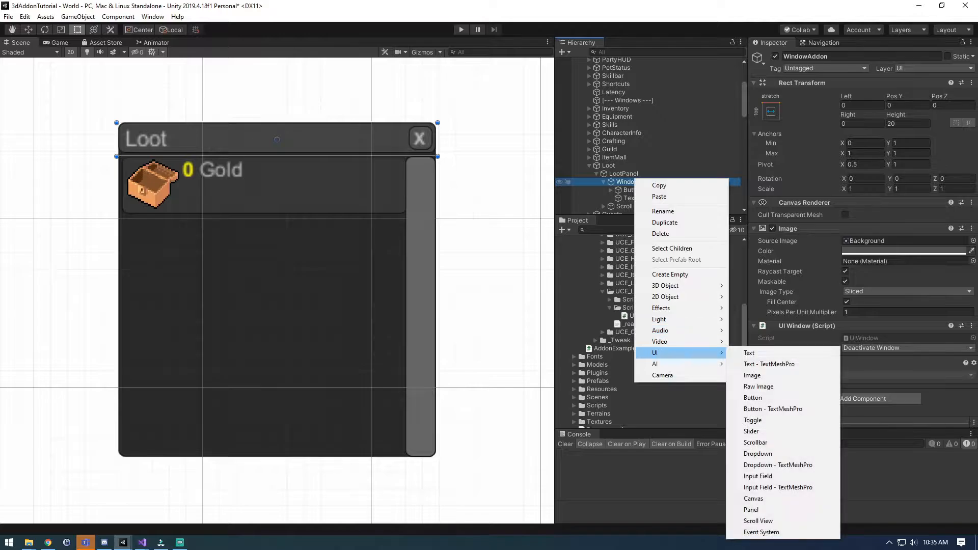
click(752, 397)
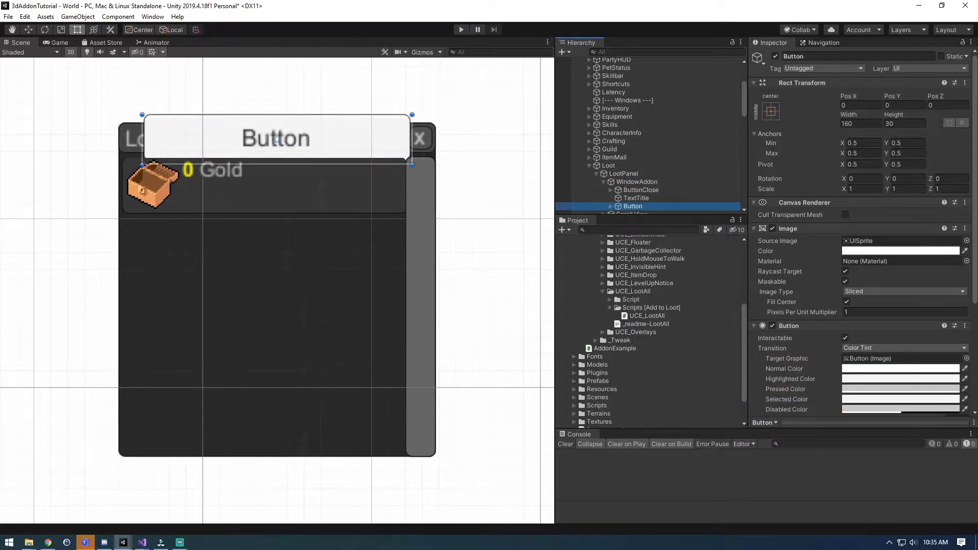
Step: Anchor the new button top right including pivot and position, and fit it beside the close button at -18, -2, about 142 wide
click(771, 111)
alt+shift+click(849, 191)
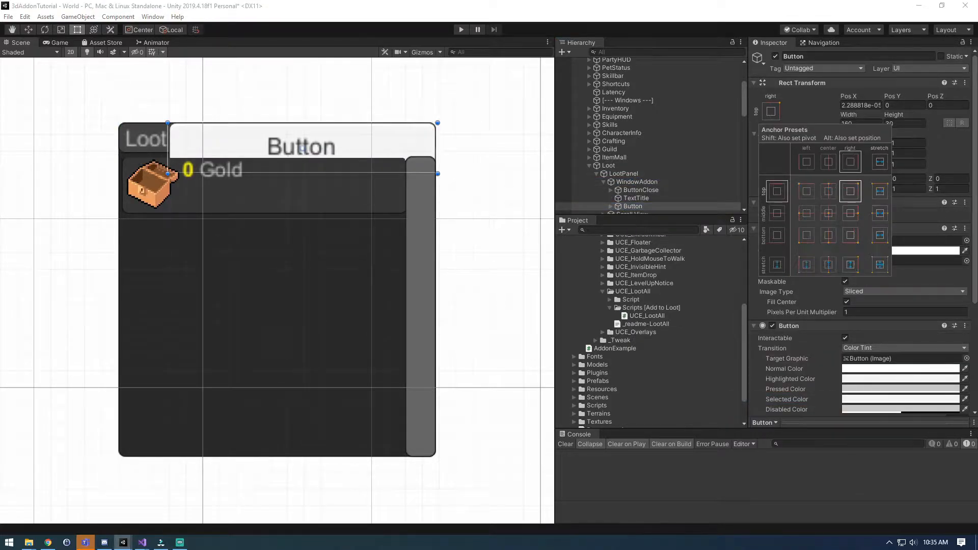
drag(438, 174, 408, 127)
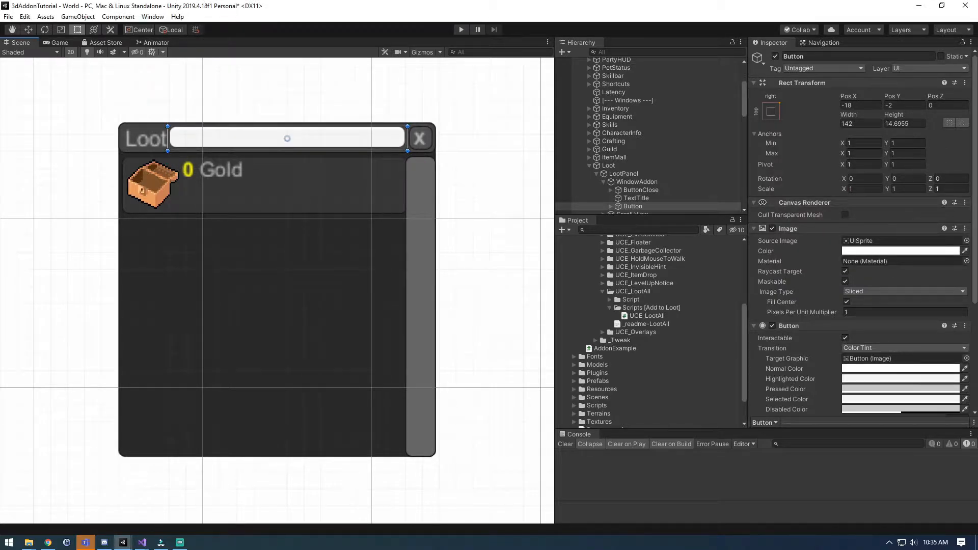
Step: Undo the button's last height change and narrow it from its left edge to about 69 wide
click(276, 292)
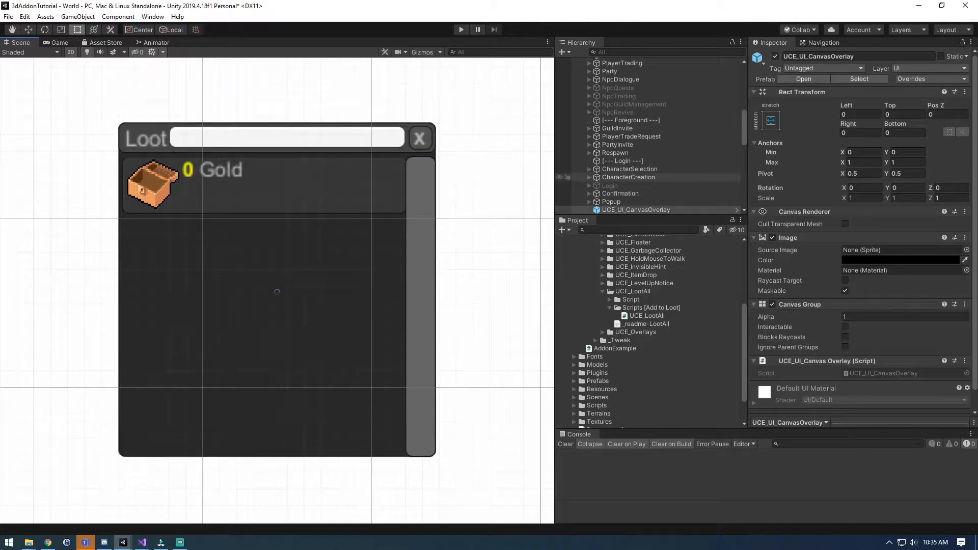
scroll(647, 168, up, 5)
click(641, 175)
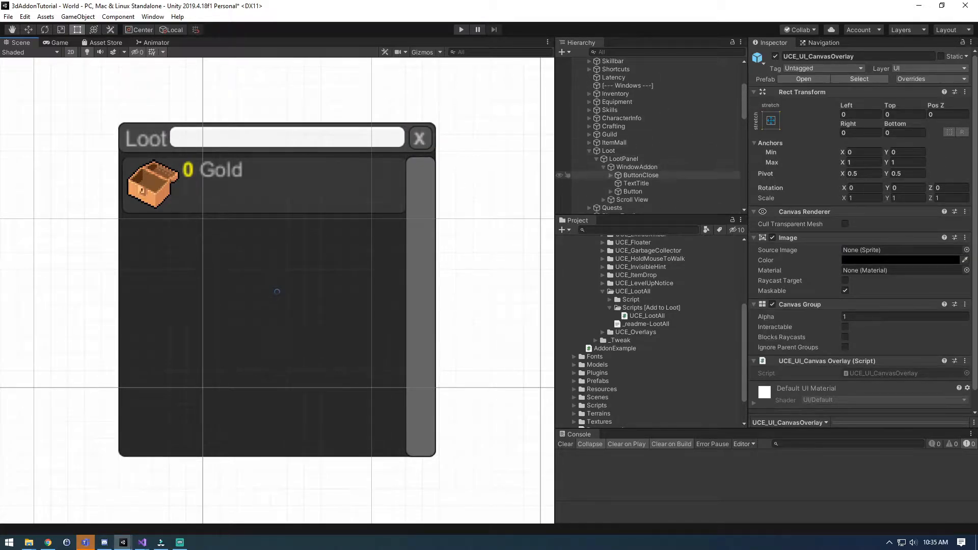
click(633, 192)
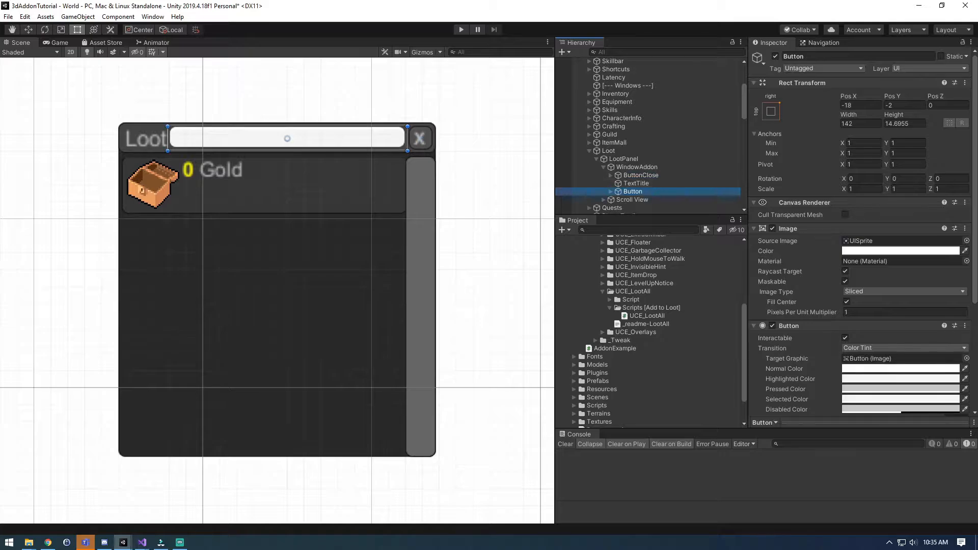
key(ctrl+z)
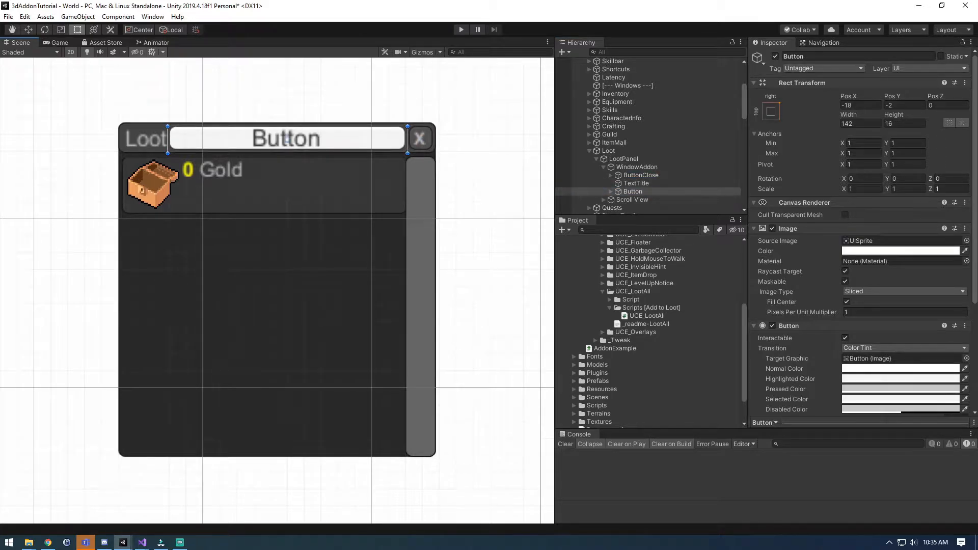
drag(168, 139, 290, 138)
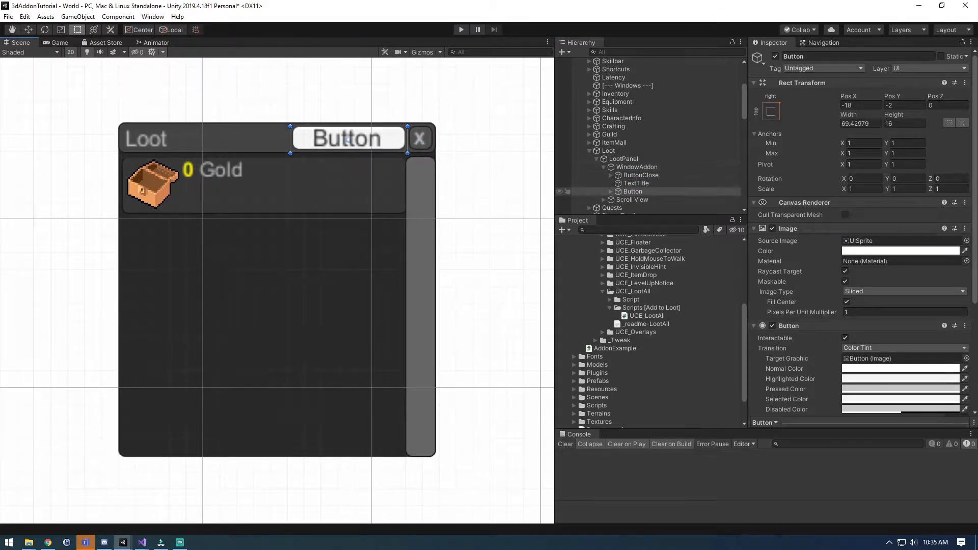
Step: Rename the new button LootAllButton and change its child Text label to "Loot All"
key(F2)
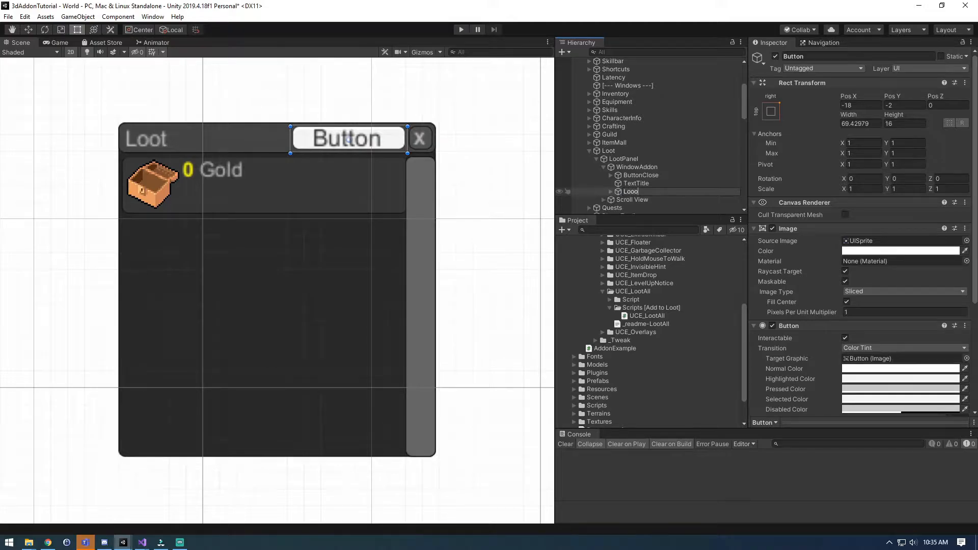
text(LootAllButton)
key(Return)
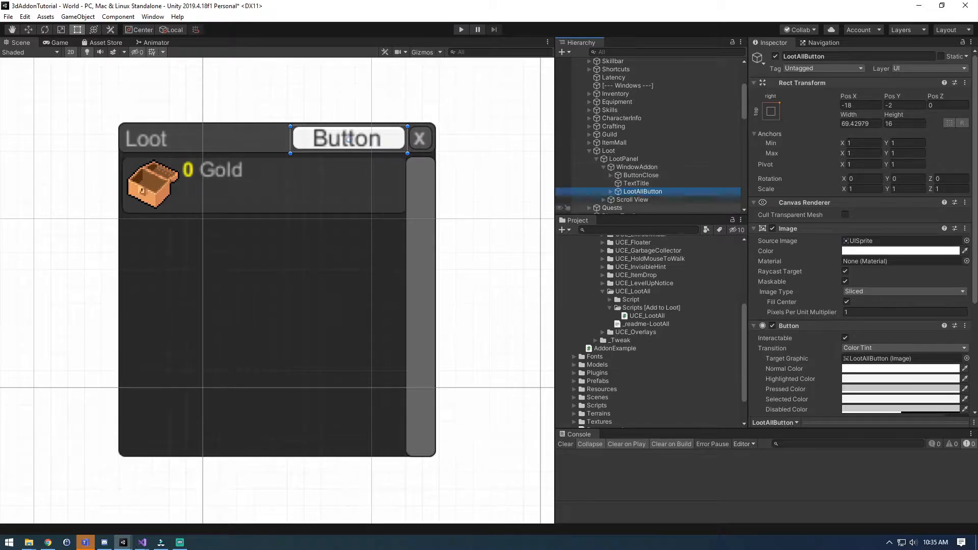
click(611, 192)
click(636, 200)
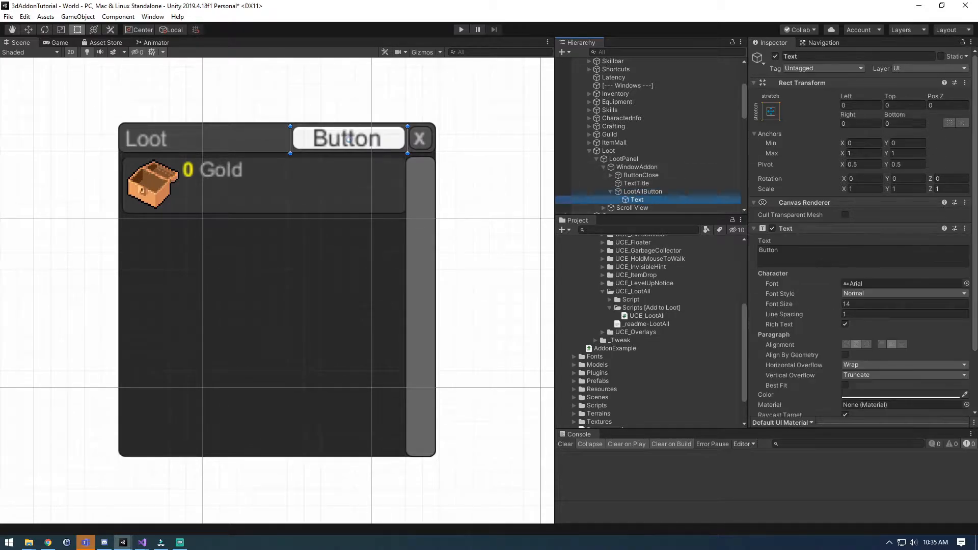
click(862, 255)
text(Loot All)
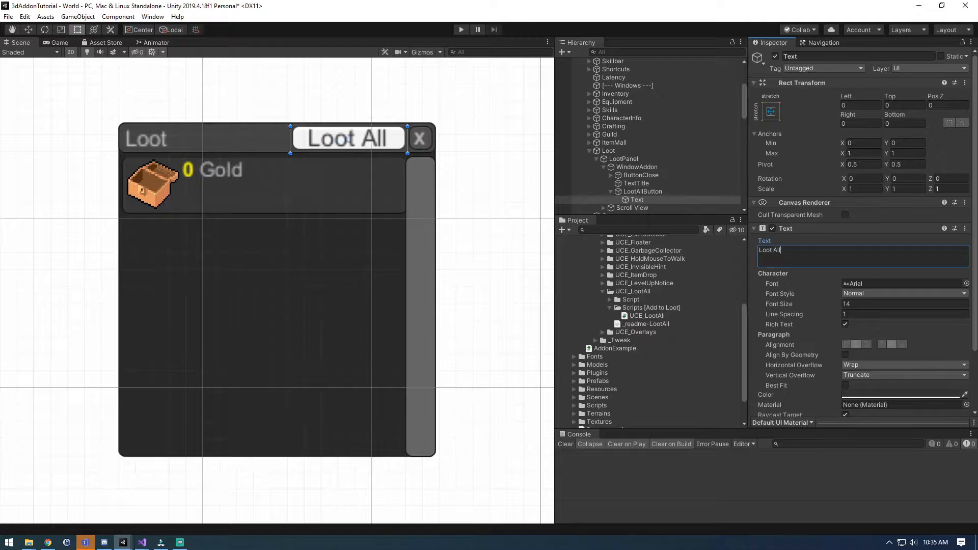
Step: Recolor the button's label text to light grey A9A9A9
click(899, 394)
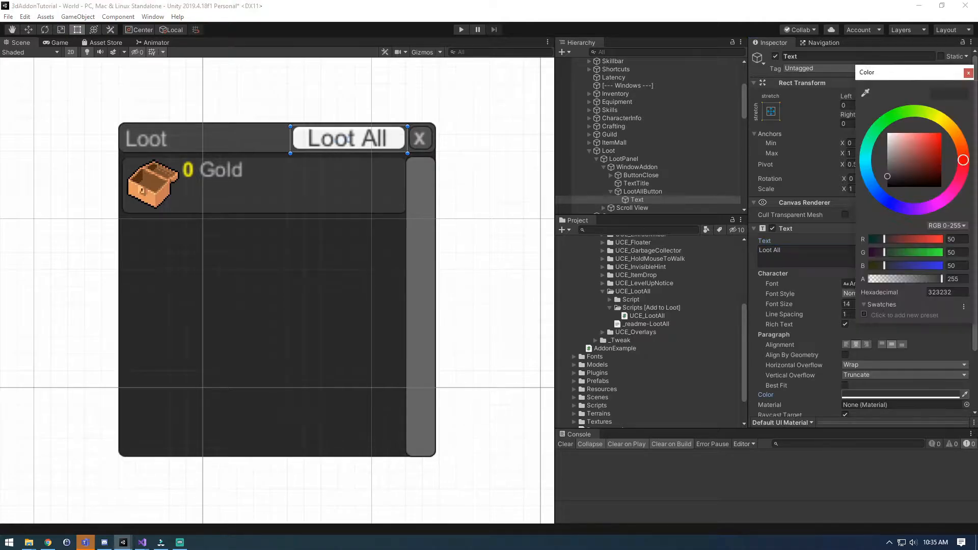
click(887, 152)
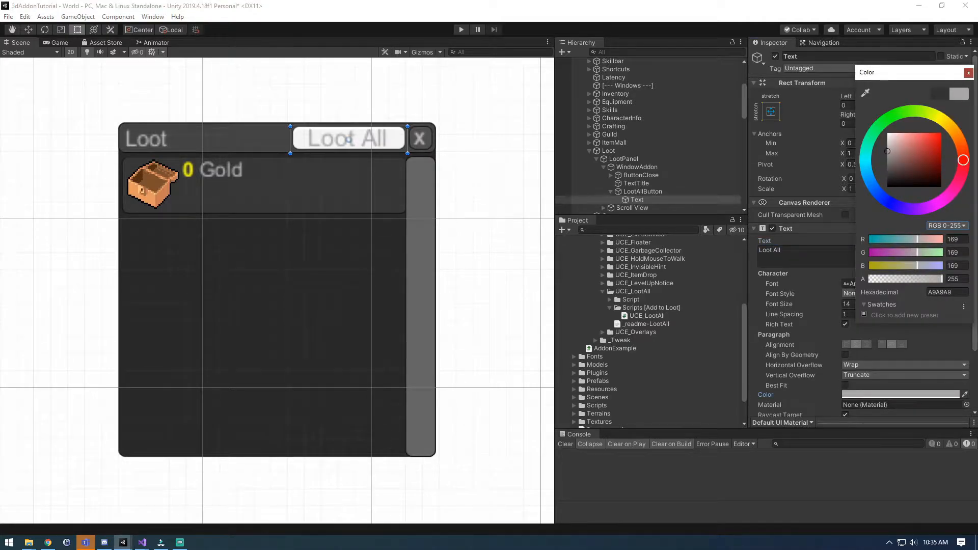
click(967, 72)
Step: Copy the Button component of ButtonClose and paste its values onto LootAllButton's Button component
click(642, 192)
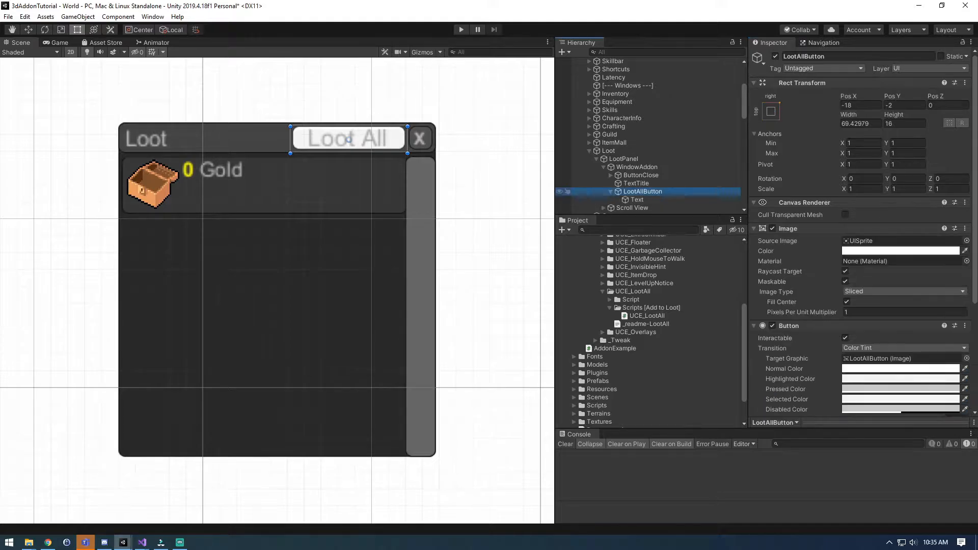
click(610, 191)
click(640, 175)
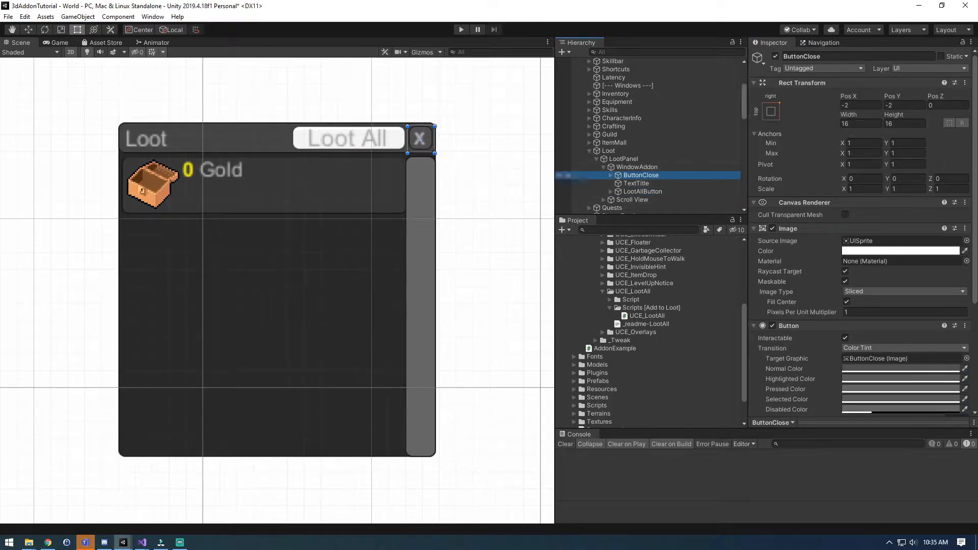
scroll(861, 229, down, 5)
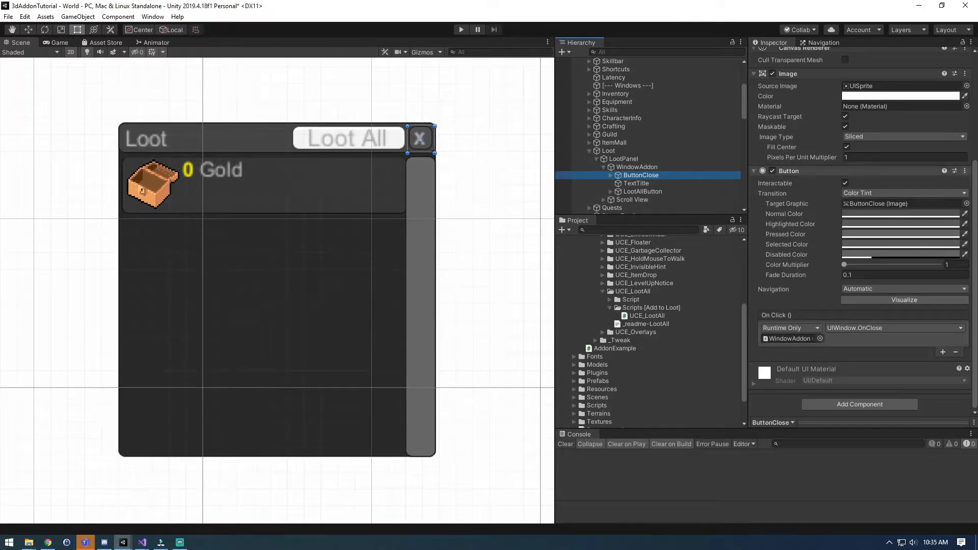
click(964, 171)
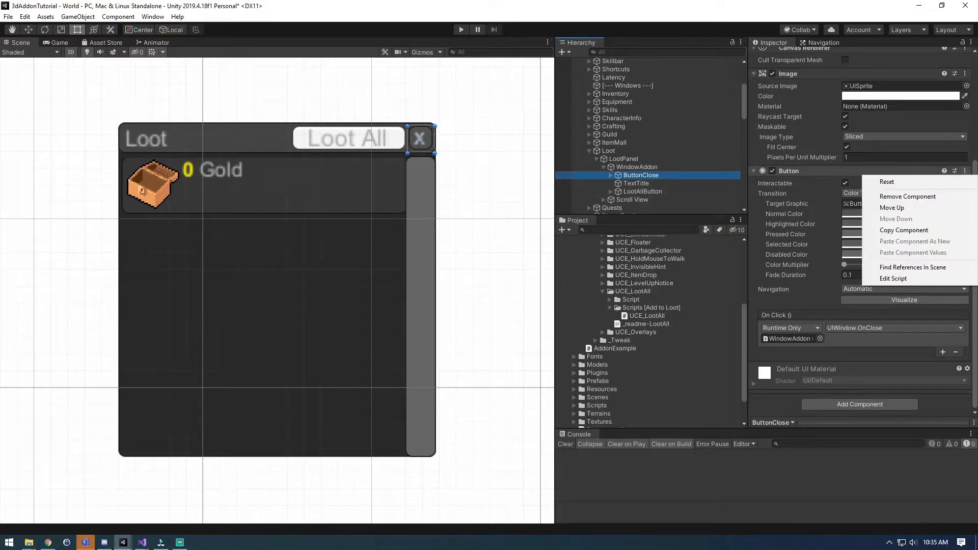
click(904, 230)
click(643, 191)
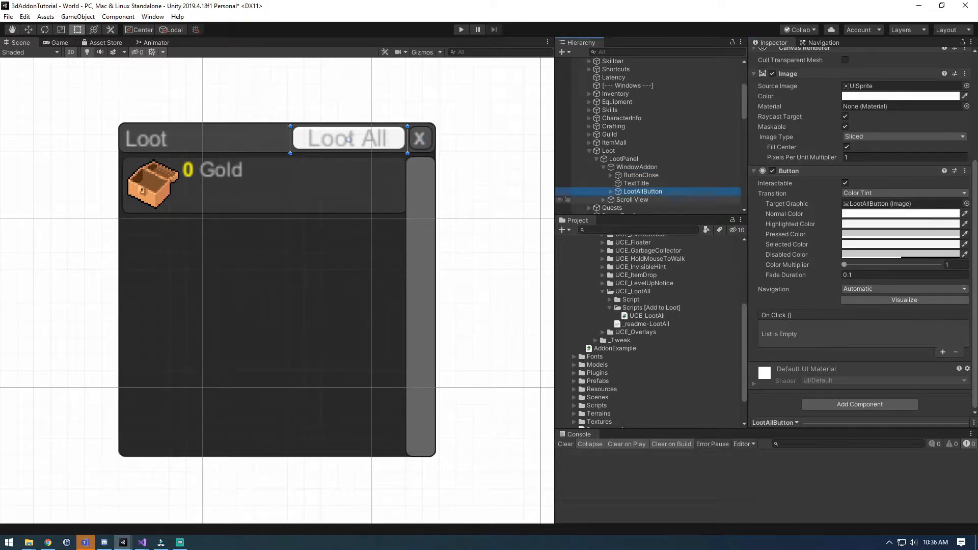
click(964, 170)
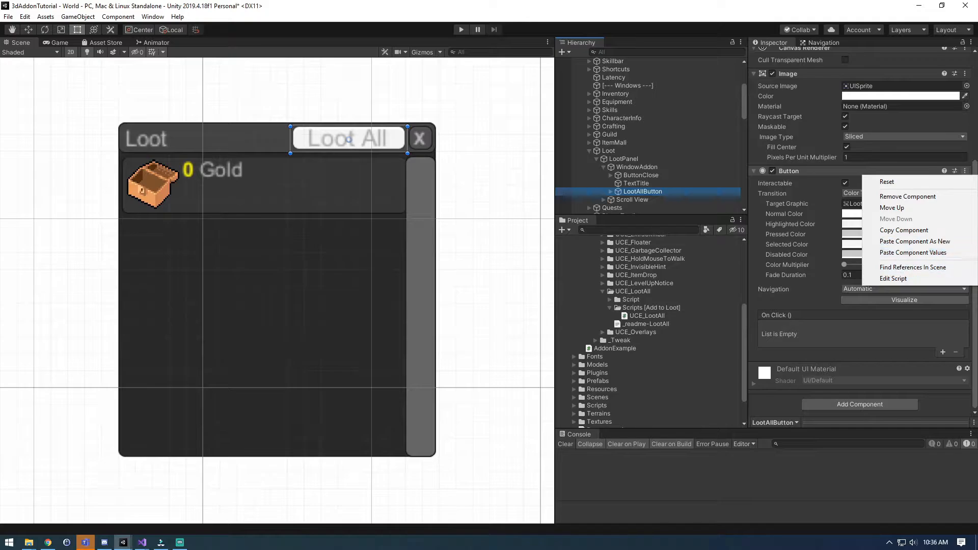
click(913, 253)
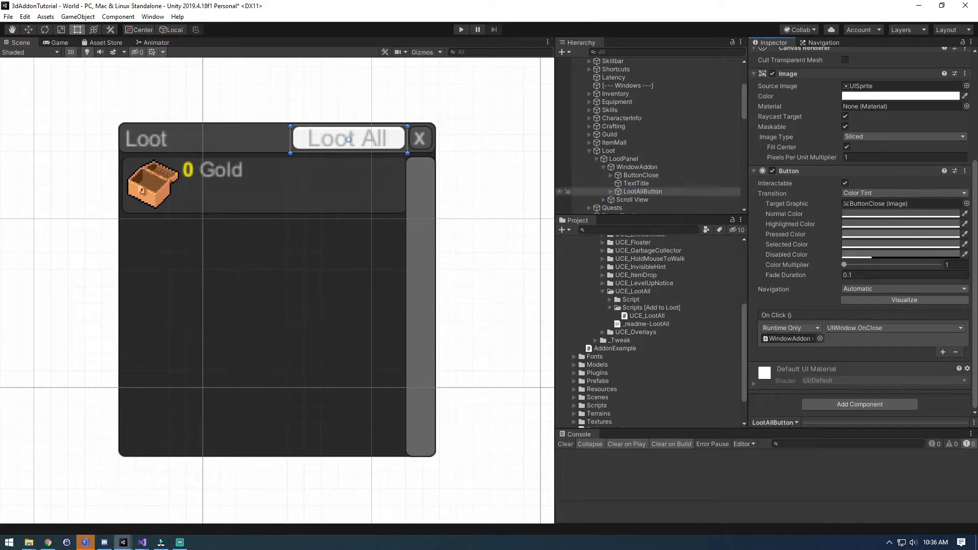
Step: Assign LootAllButton as its own Target Graphic and remove the copied UIWindow.OnClose entry from On Click
drag(642, 192, 898, 203)
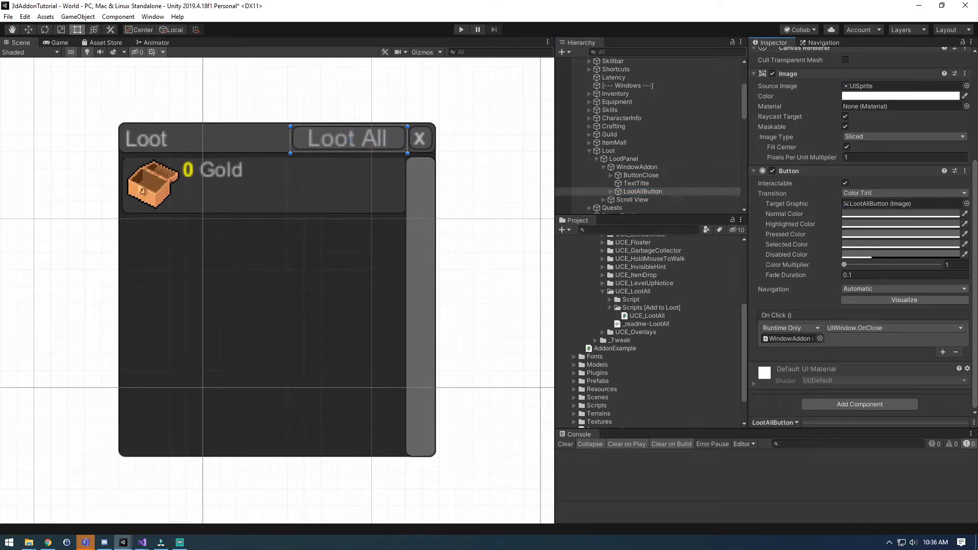
click(956, 352)
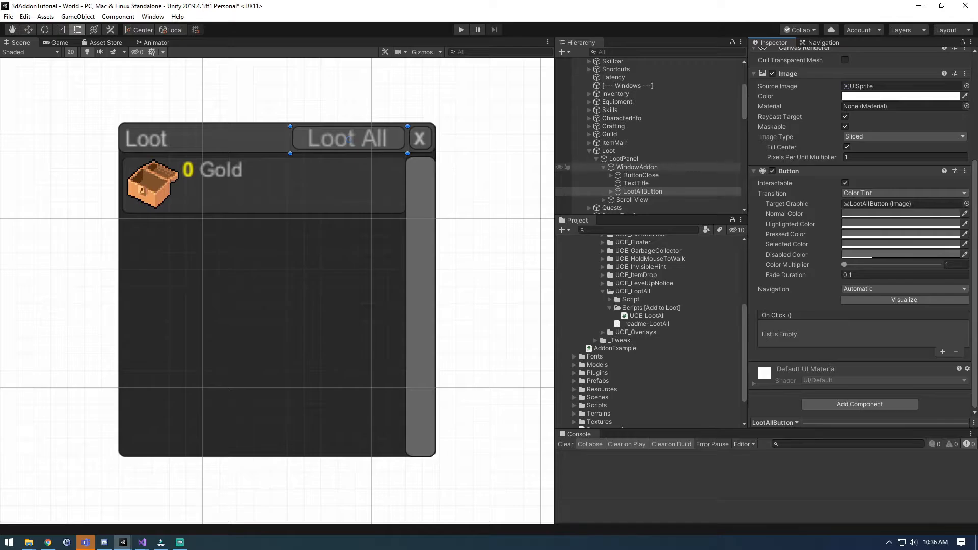
Step: Deactivate LootPanel and collapse the Loot object in the hierarchy
click(596, 159)
click(623, 159)
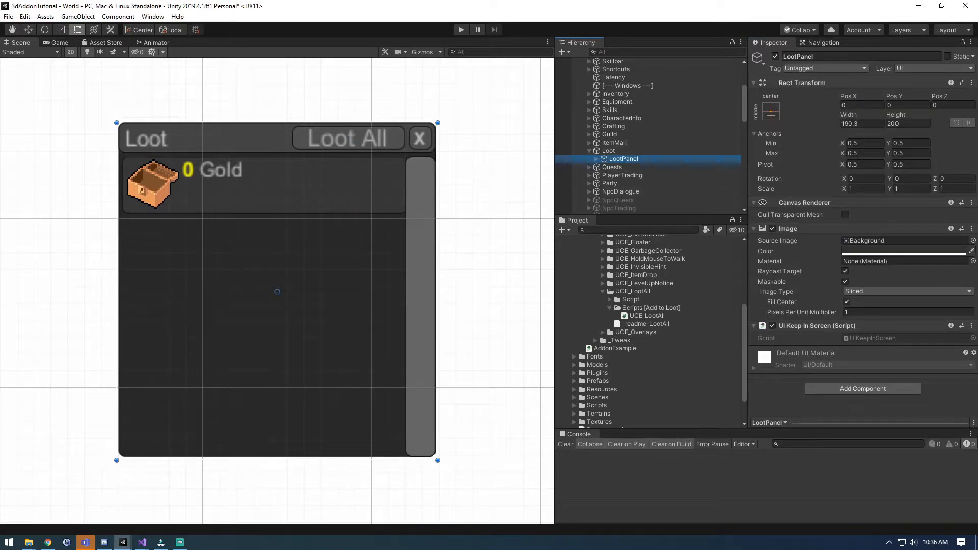
click(775, 56)
click(608, 150)
click(589, 150)
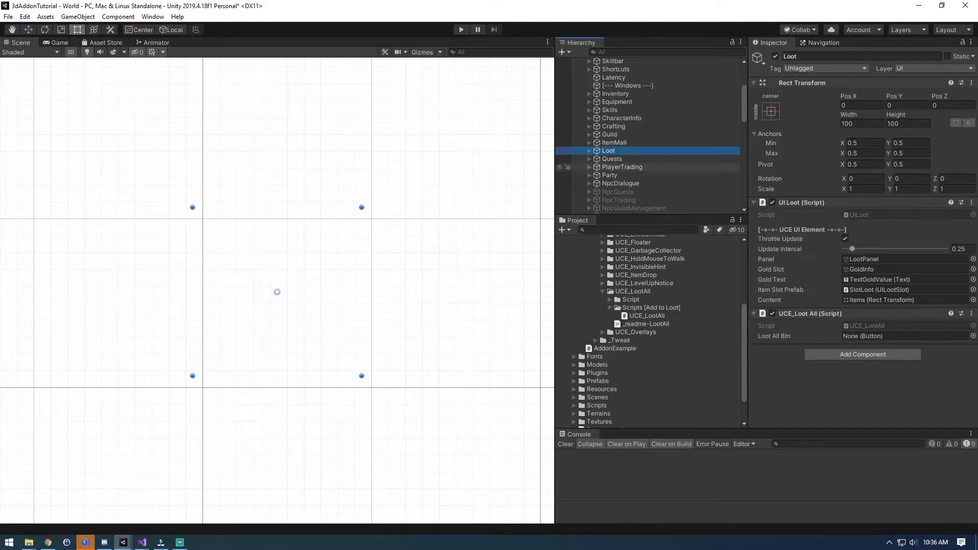
Step: Reactivate the Login object under Canvas, collapse Canvas and save the scene
scroll(647, 135, down, 3)
click(610, 198)
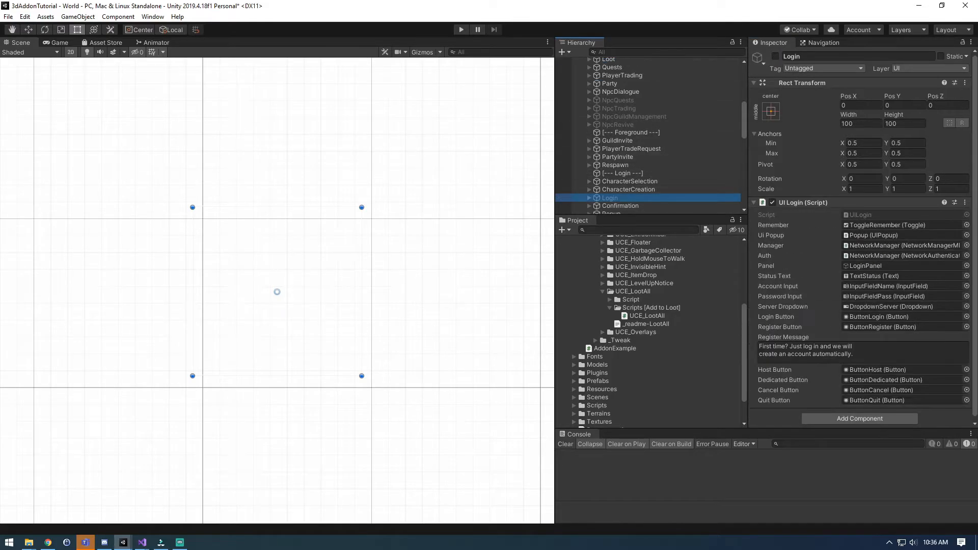
click(775, 56)
scroll(647, 135, up, 5)
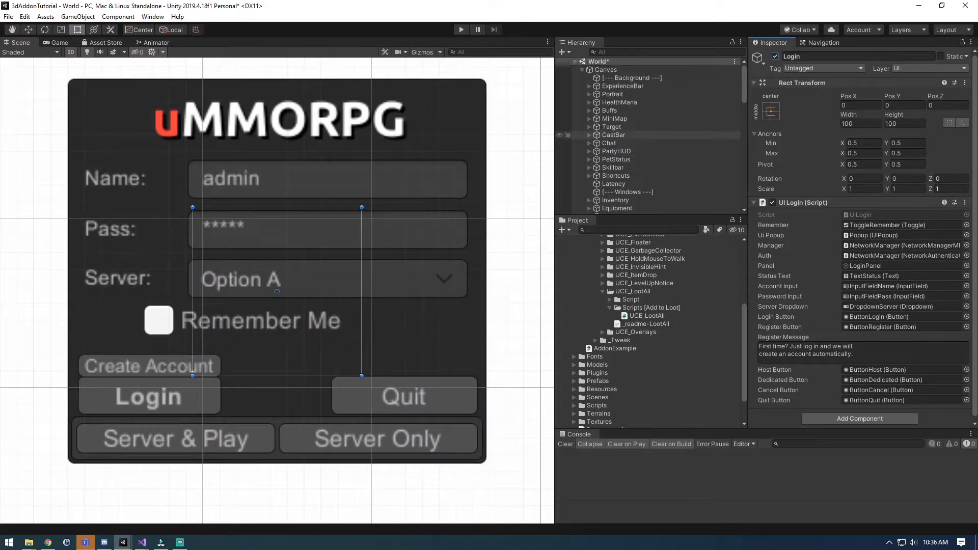
click(581, 70)
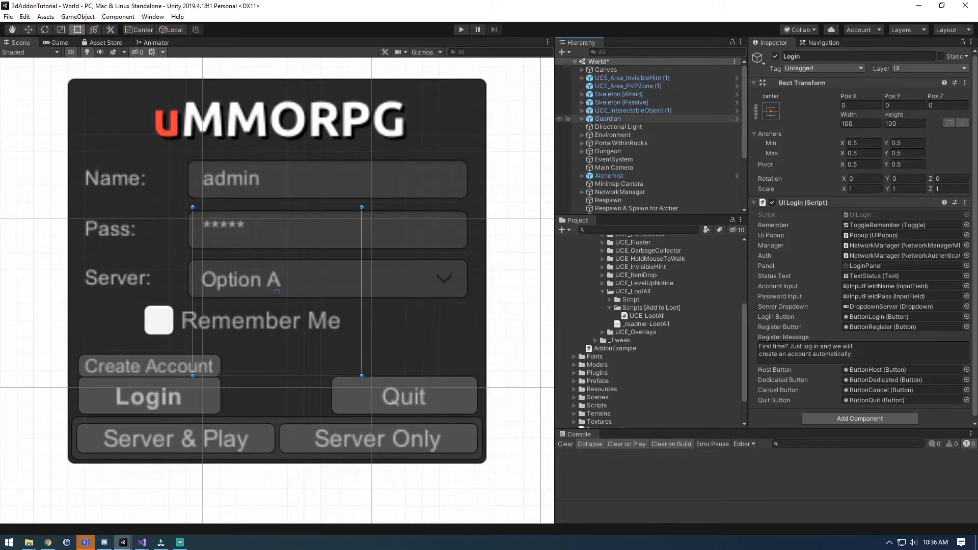
key(ctrl+s)
Step: Switch the Scene view out of 2D, frame the Alchemist, and collapse the UCE_LootAll folder
click(70, 52)
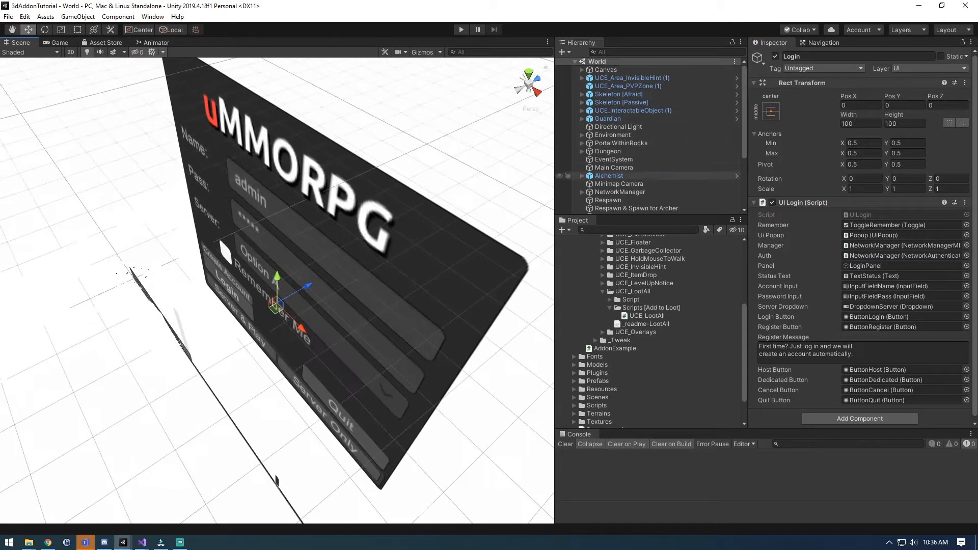
click(608, 175)
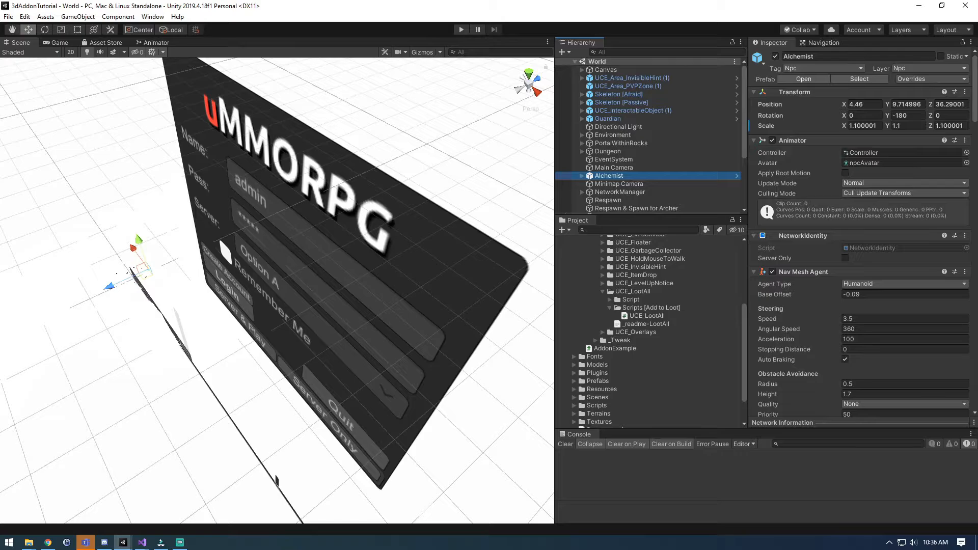
key(f)
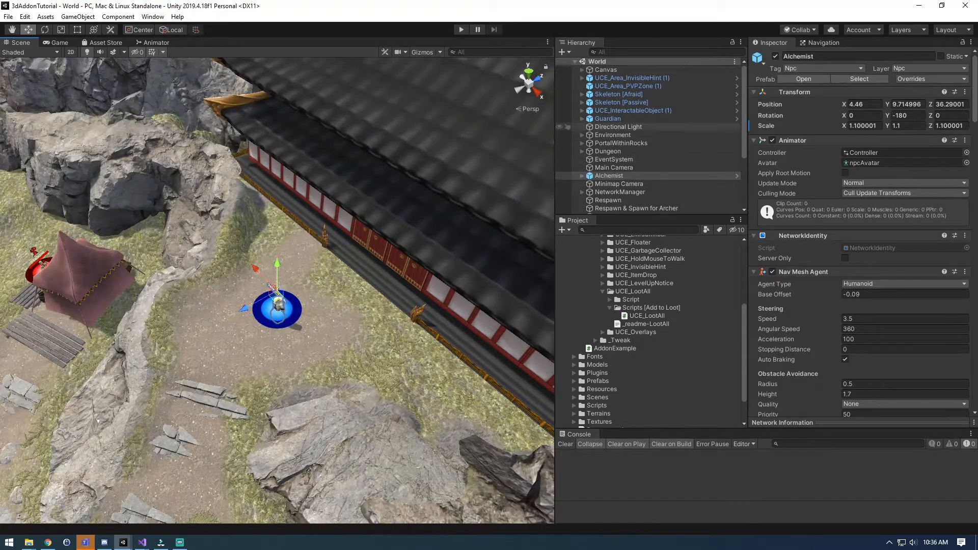
click(610, 308)
click(602, 291)
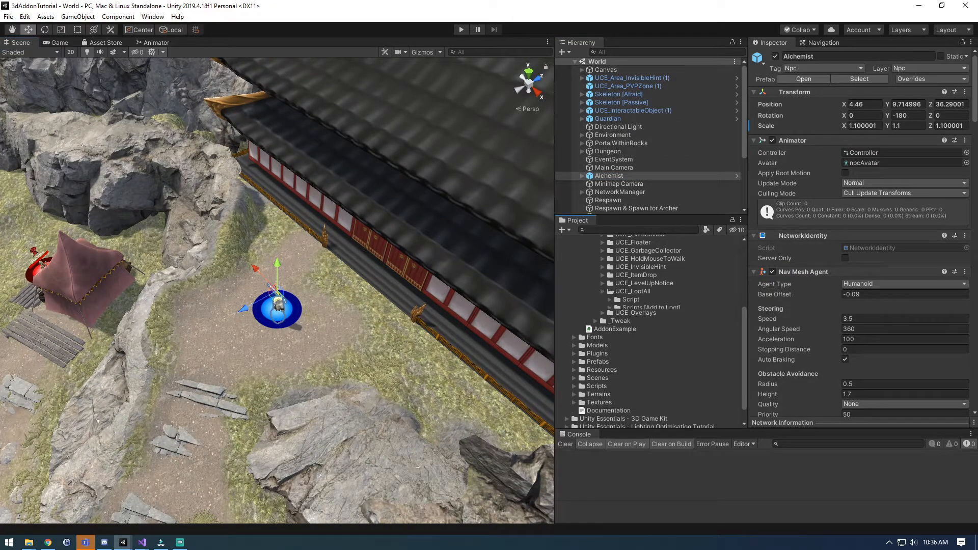
scroll(649, 331, up, 3)
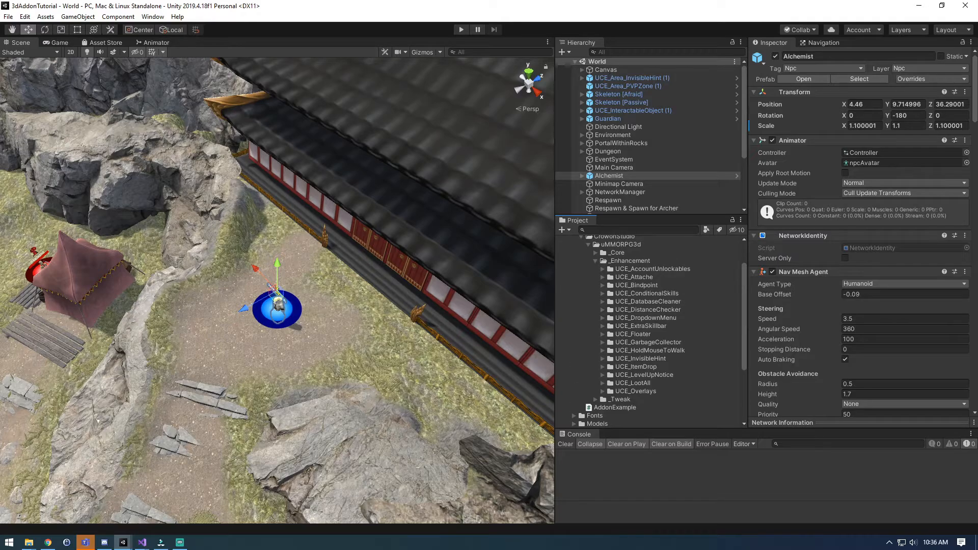
Step: Run the game to try the Loot All button on a skeleton, and stop play mode
key(ctrl+p)
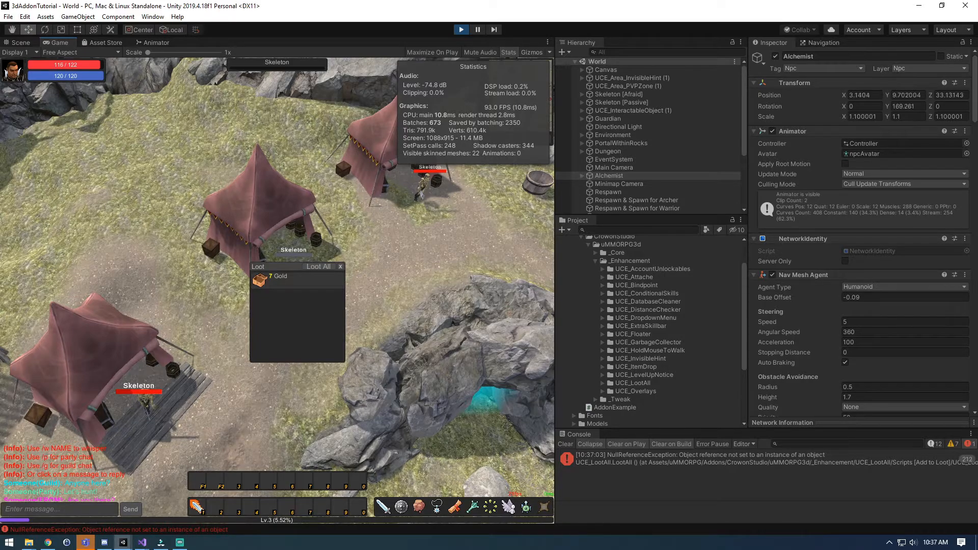
key(ctrl+p)
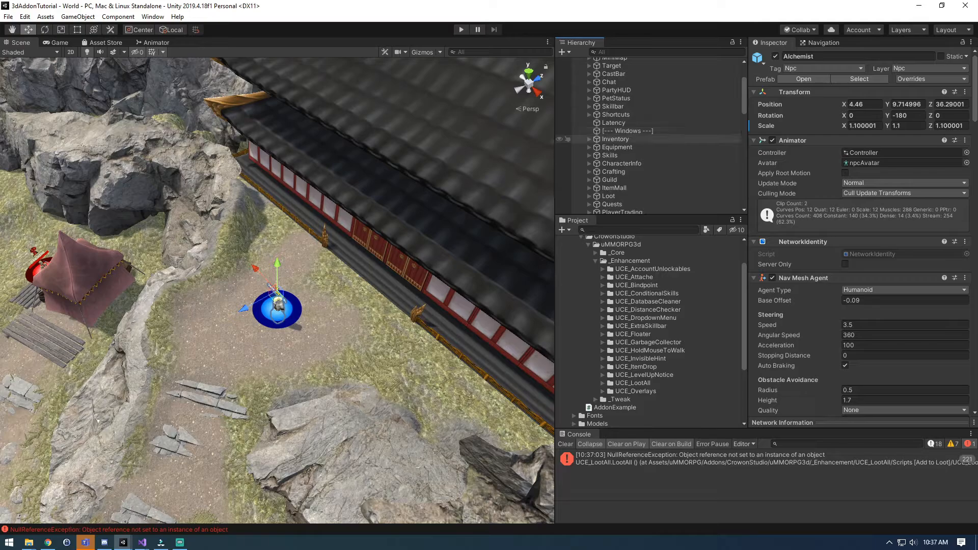
Step: Assign LootAllButton to the Loot All Btn field of the UCE_LootAll script on Loot, and save the scene
scroll(649, 125, down, 1)
click(589, 166)
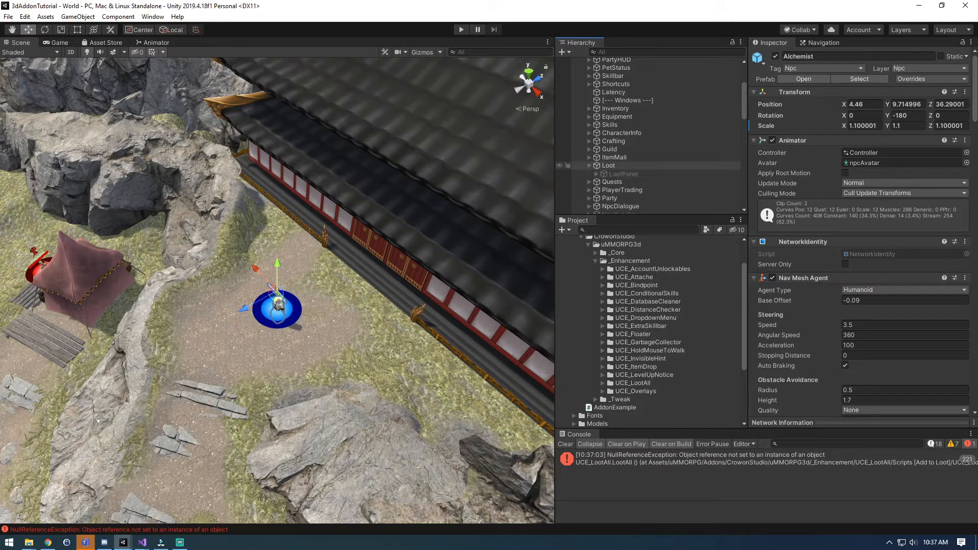
click(595, 173)
scroll(611, 171, down, 1)
click(623, 143)
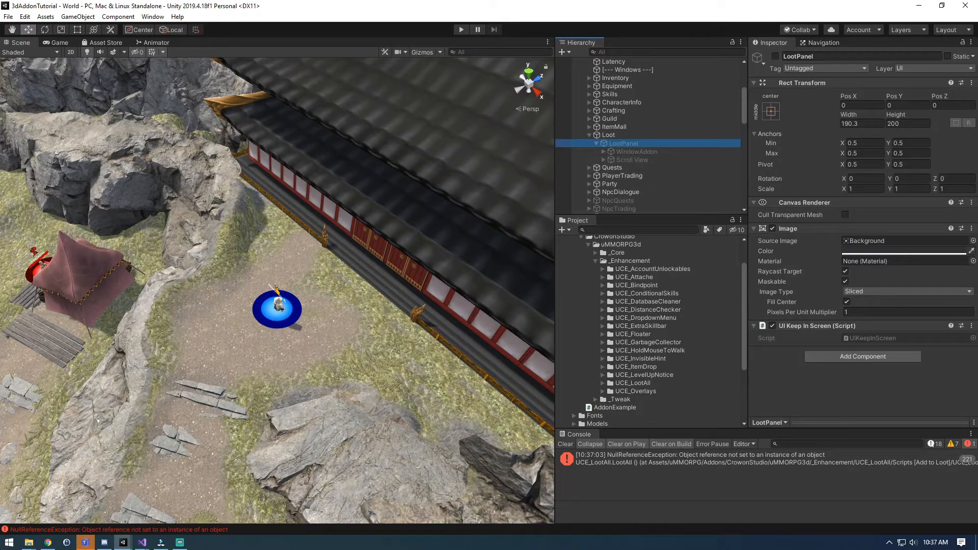
click(608, 134)
click(602, 151)
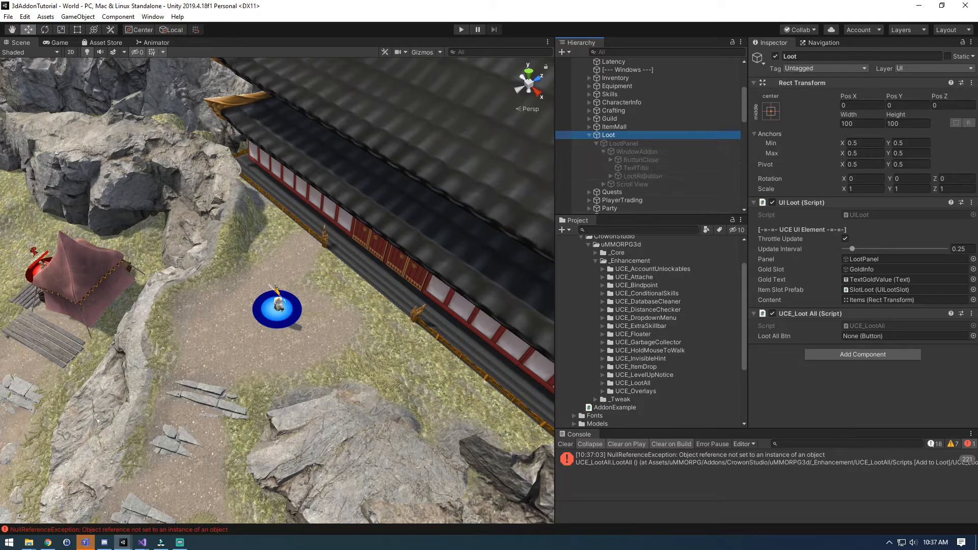
drag(642, 176, 906, 335)
click(588, 135)
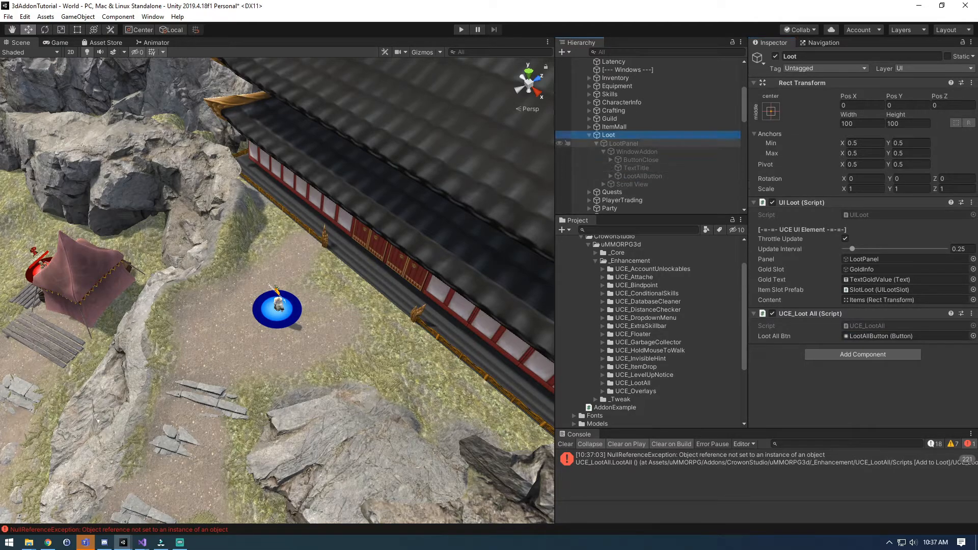
key(ctrl+s)
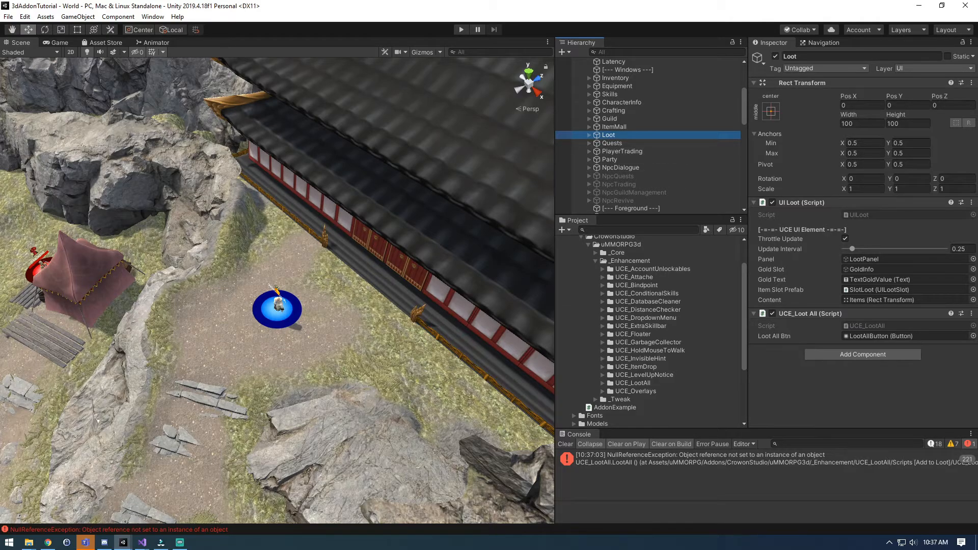
Step: Clear the console, run the game with Server & Play and enter the world as Test2
click(565, 444)
click(461, 30)
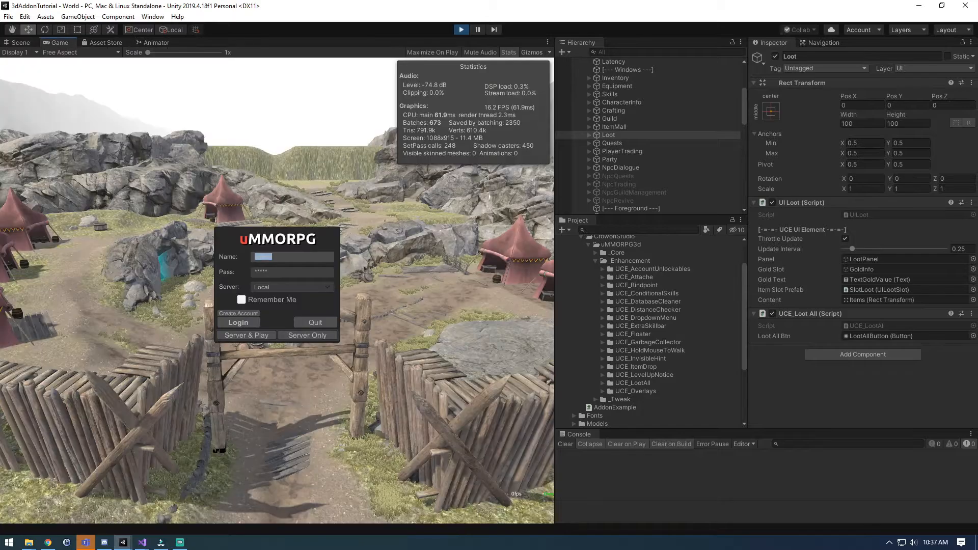
click(246, 336)
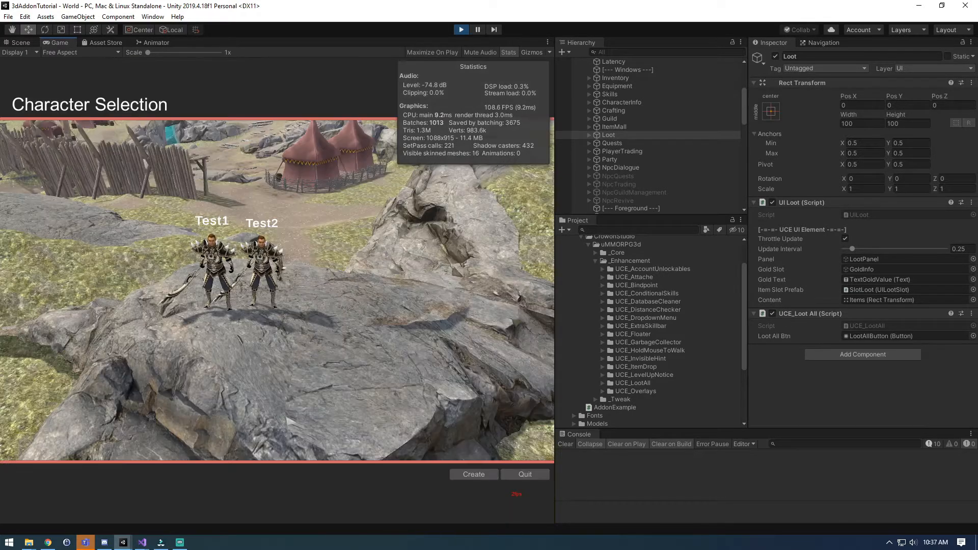
click(264, 270)
click(372, 474)
Step: Kill the skeleton by the tent, place the inventory beside its loot window and take everything with Loot All
click(268, 278)
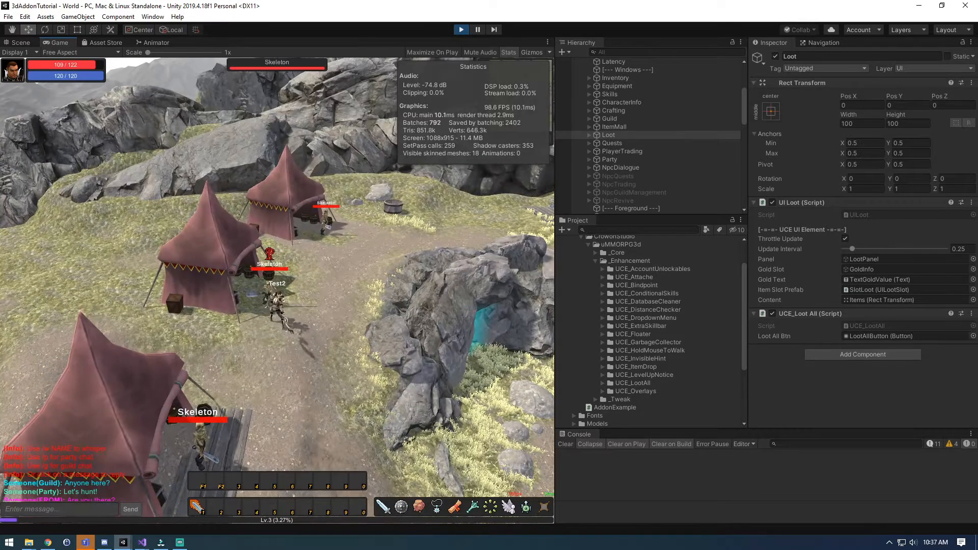
right_drag(277, 285, 201, 310)
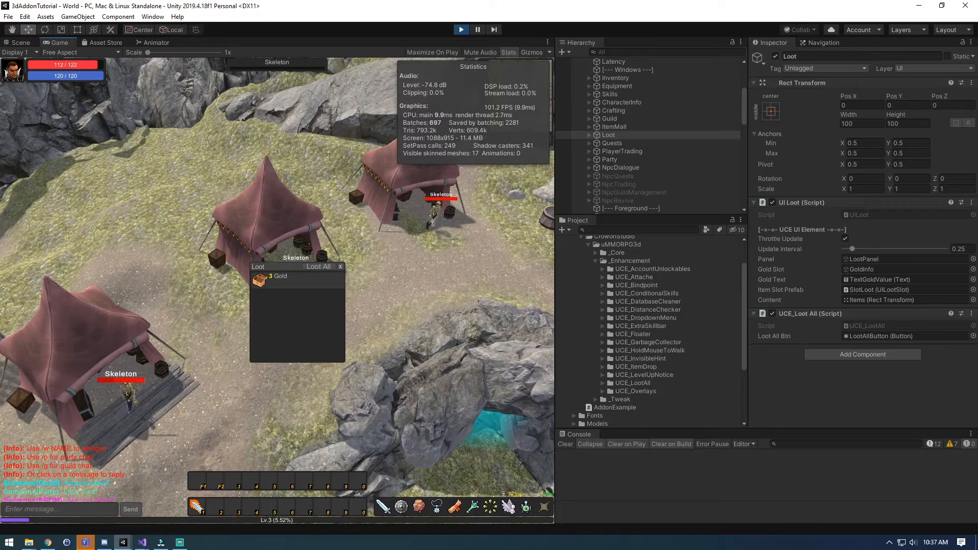
key(i)
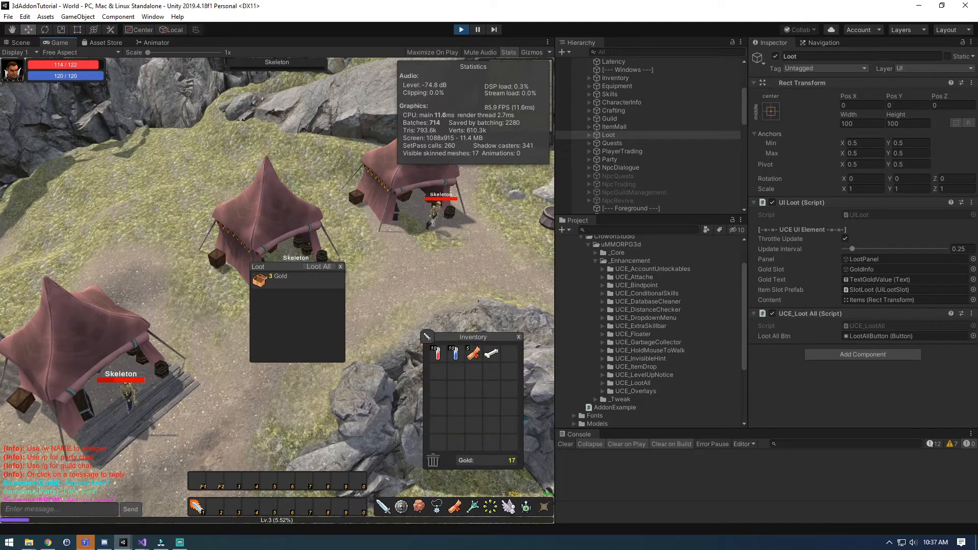
drag(427, 336, 403, 237)
click(318, 266)
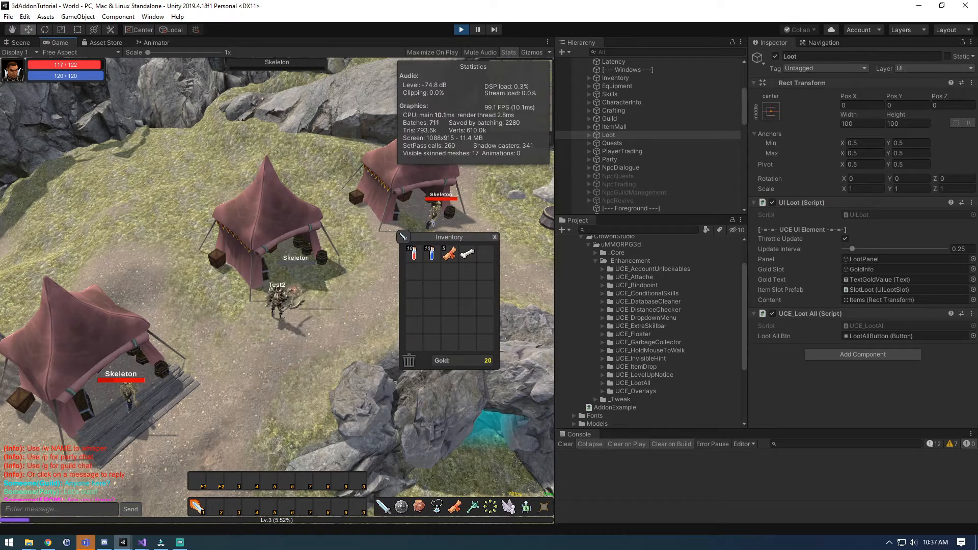
Step: Attack and loot the skeleton on the wooden platform, close the inventory and walk away from the tents
double_click(127, 395)
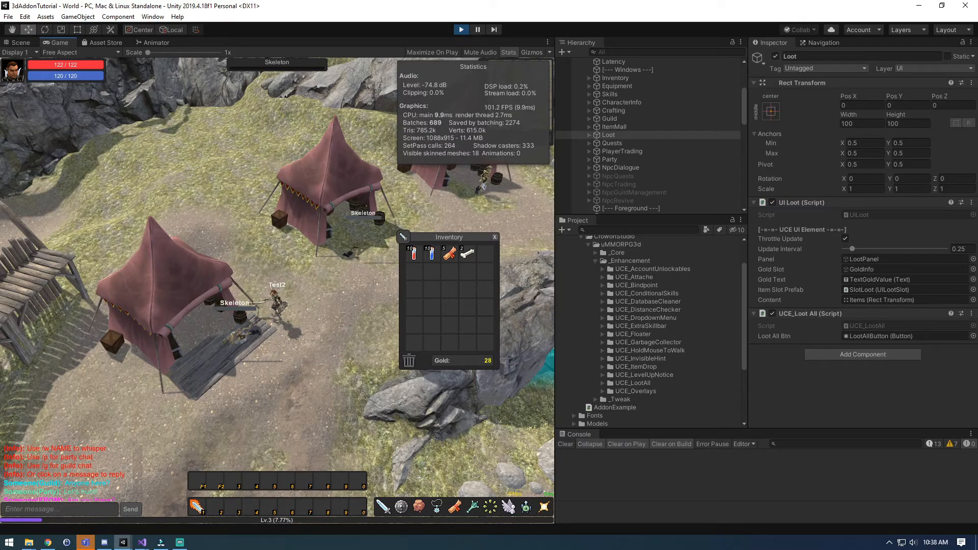
key(i)
key(d)
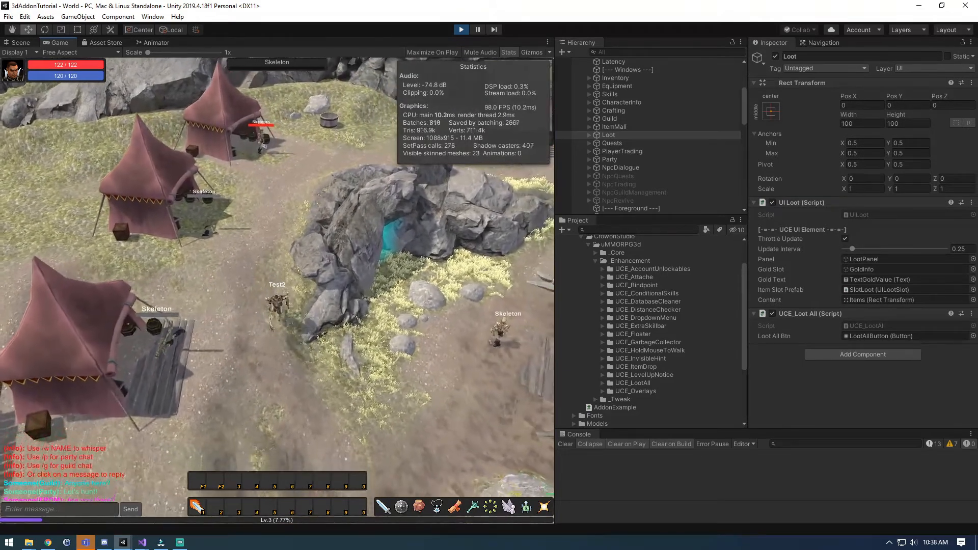